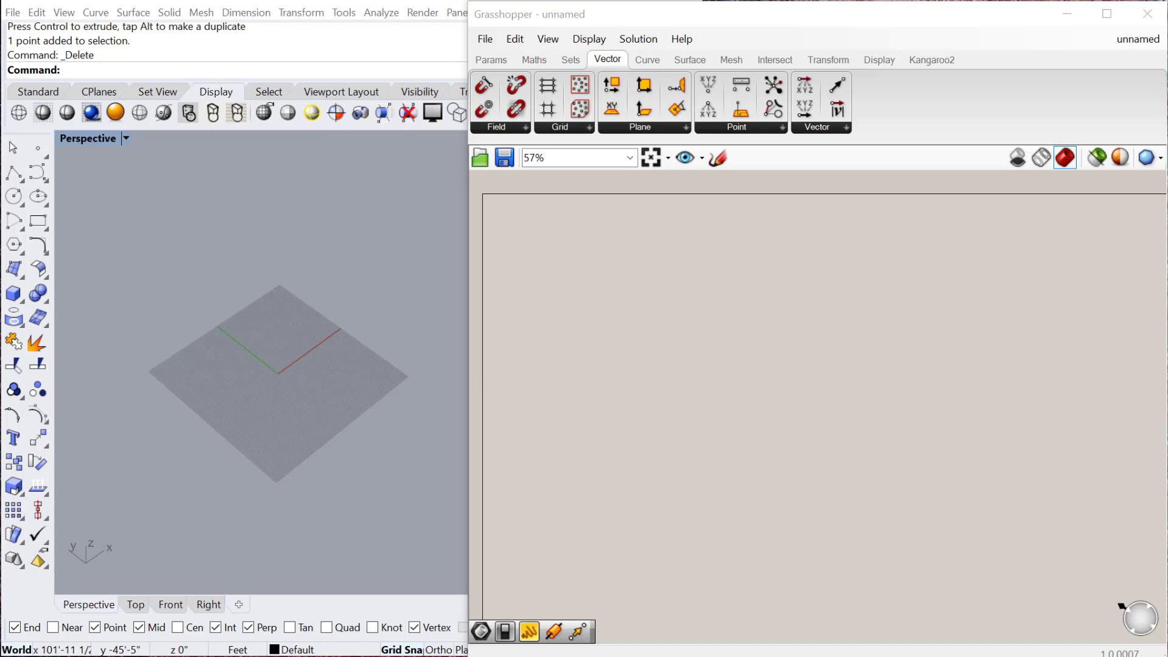
Add a Sphere component to the empty Grasshopper canvas.
left_click(593, 299)
scroll(591, 293, "down", 1)
scroll(560, 248, "up", 1)
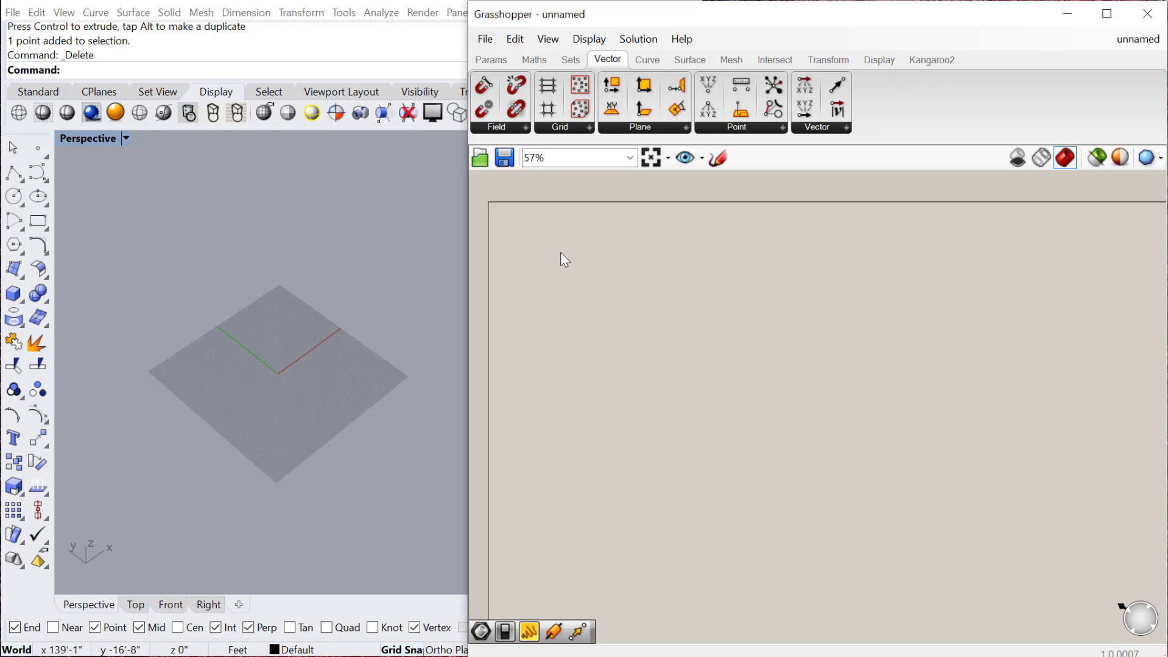
double_click(562, 270)
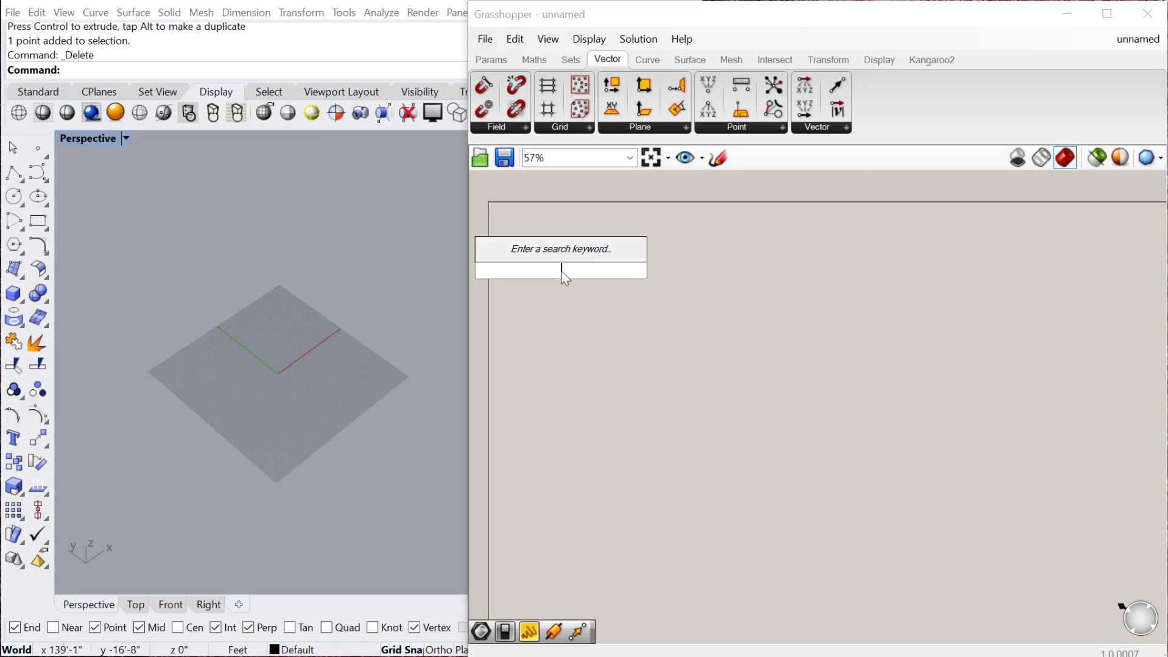
type("spoer")
key("BackSpace")
key("BackSpace")
key("BackSpace")
type("her")
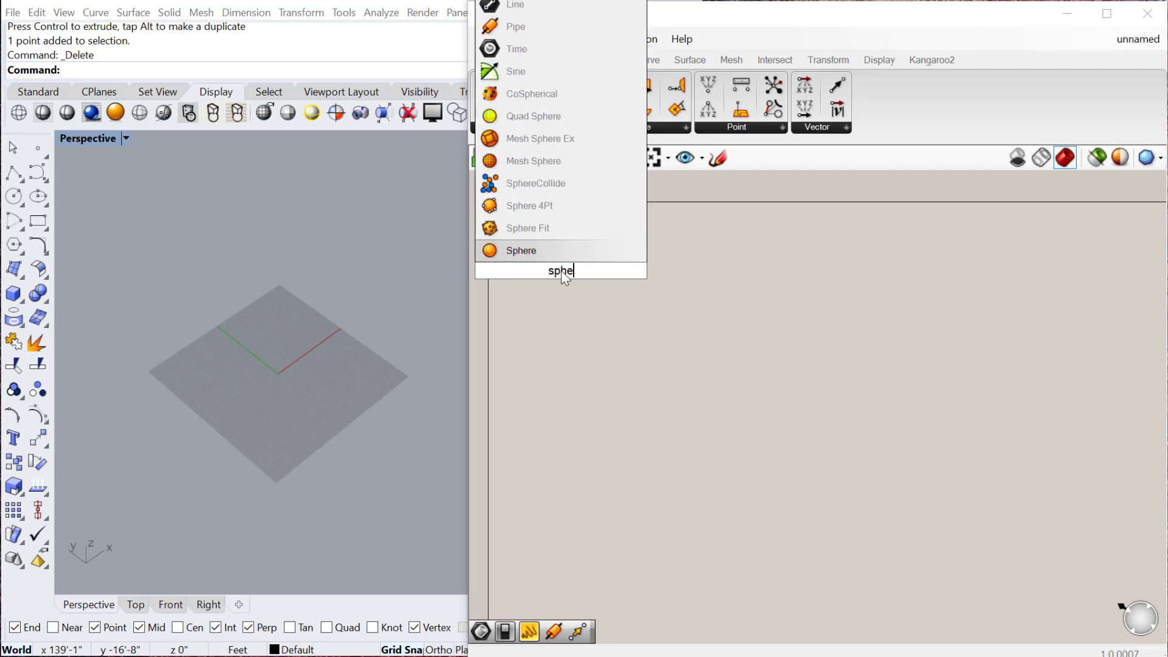
left_click(576, 250)
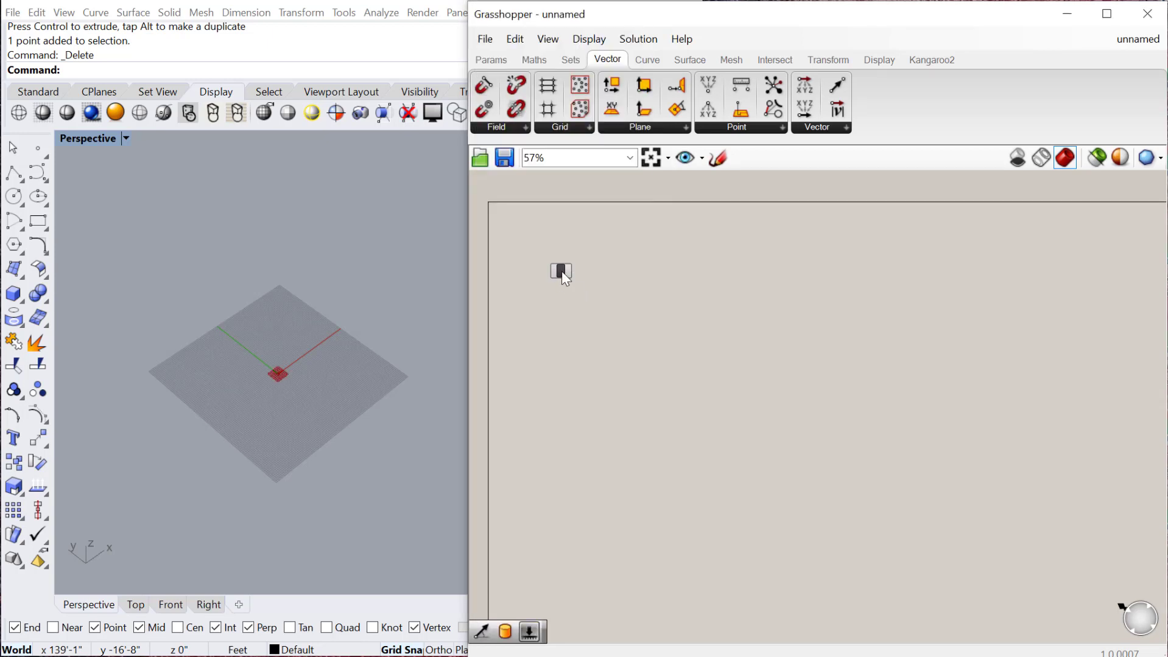
scroll(583, 261, "up", 5)
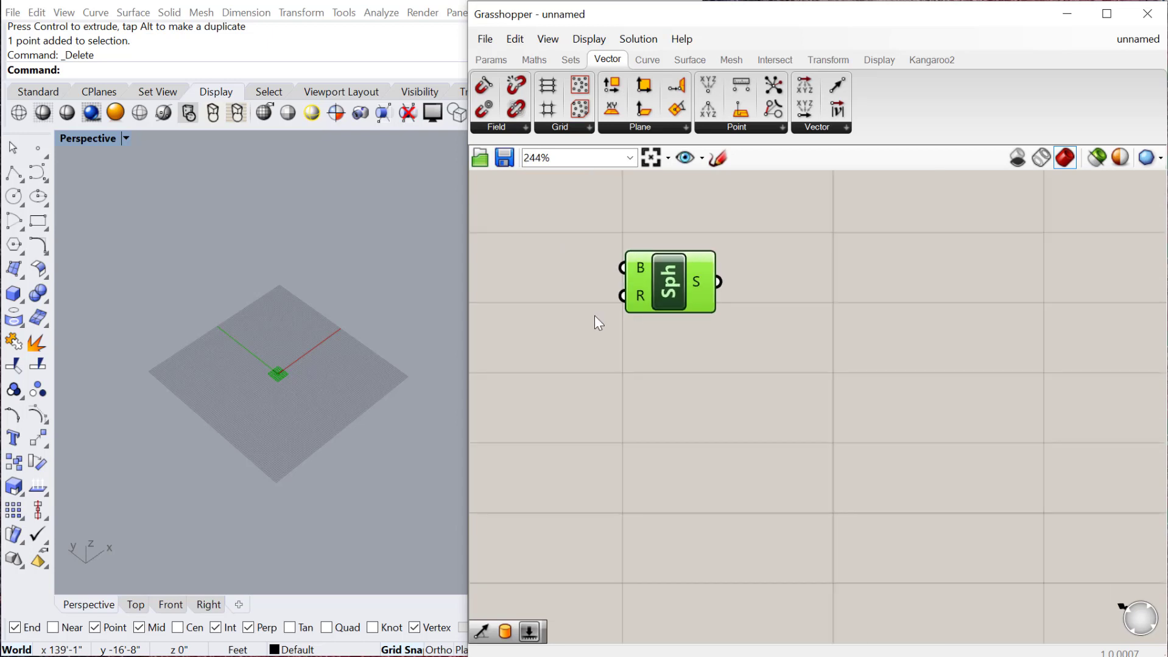
Add a number slider ranging from 1 to 30.00, connect it to the Sphere's radius input and set it to 17.86.
right_click_drag(594, 316, 736, 336)
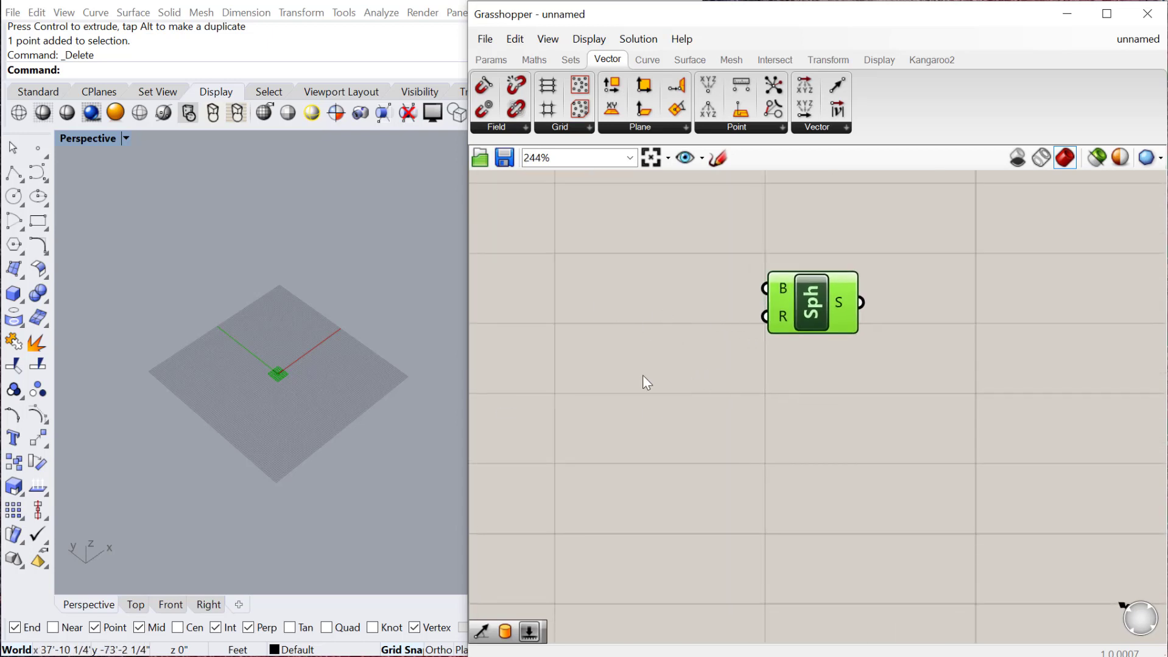
double_click(584, 366)
type("1<")
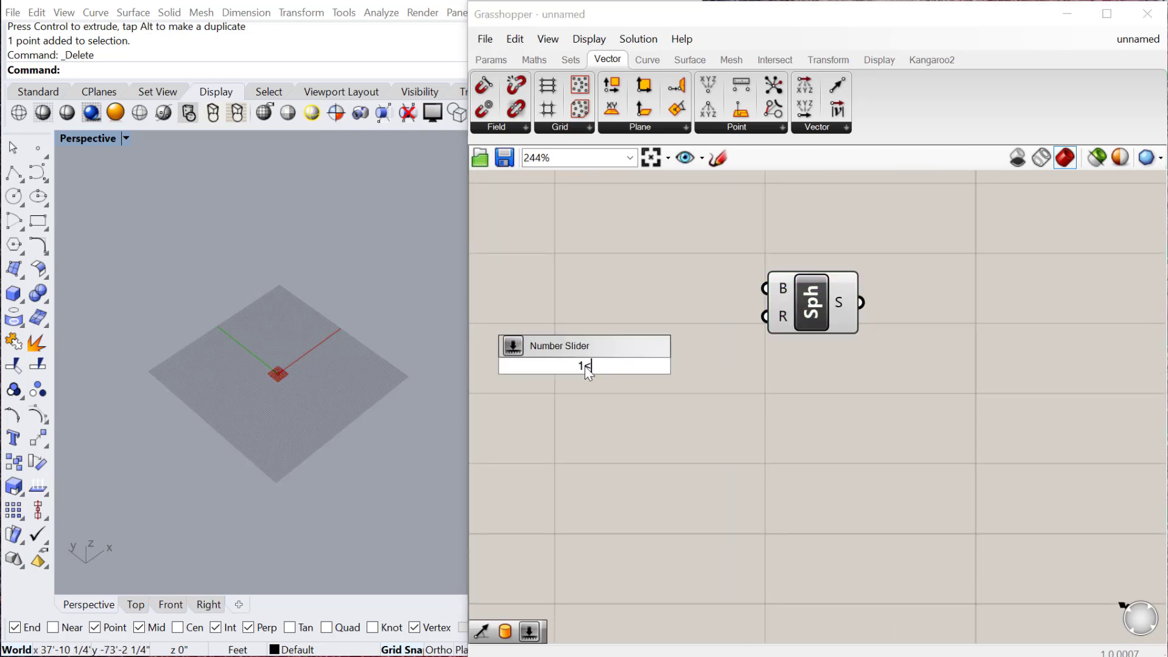
type("30.00")
key("Return")
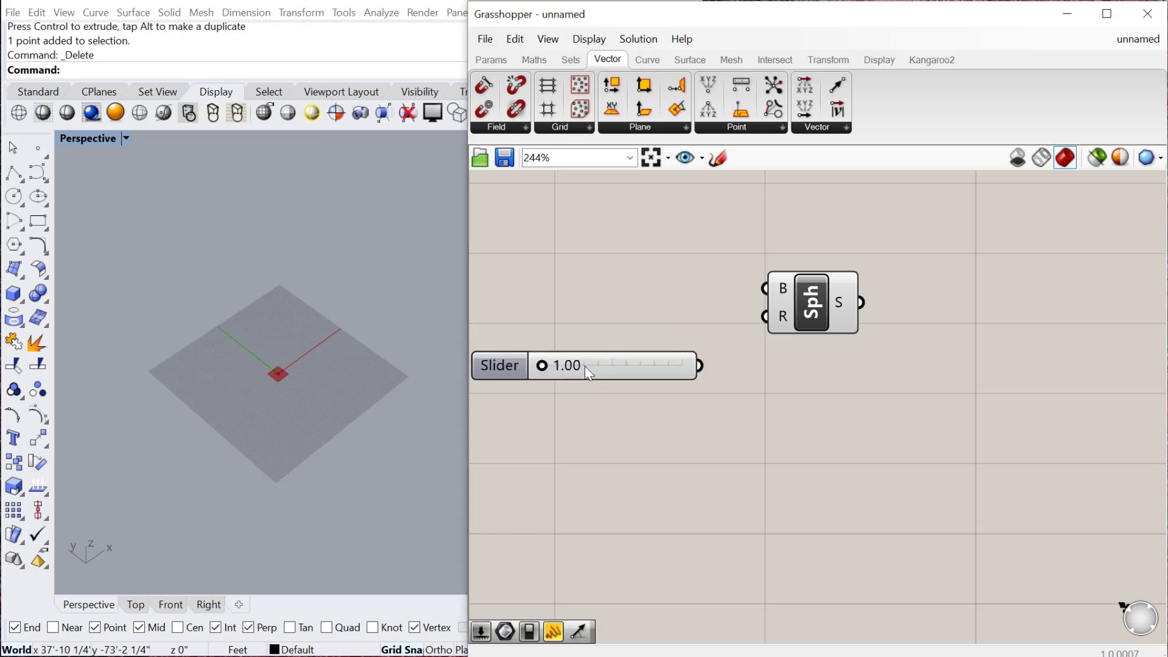
left_click_drag(698, 365, 765, 318)
left_click_drag(542, 366, 636, 368)
Add a Move component after the Sphere and connect the sphere output to its geometry input.
left_click_drag(807, 307, 819, 316)
right_click_drag(882, 387, 719, 302)
left_click(820, 315)
double_click(819, 317)
type("move")
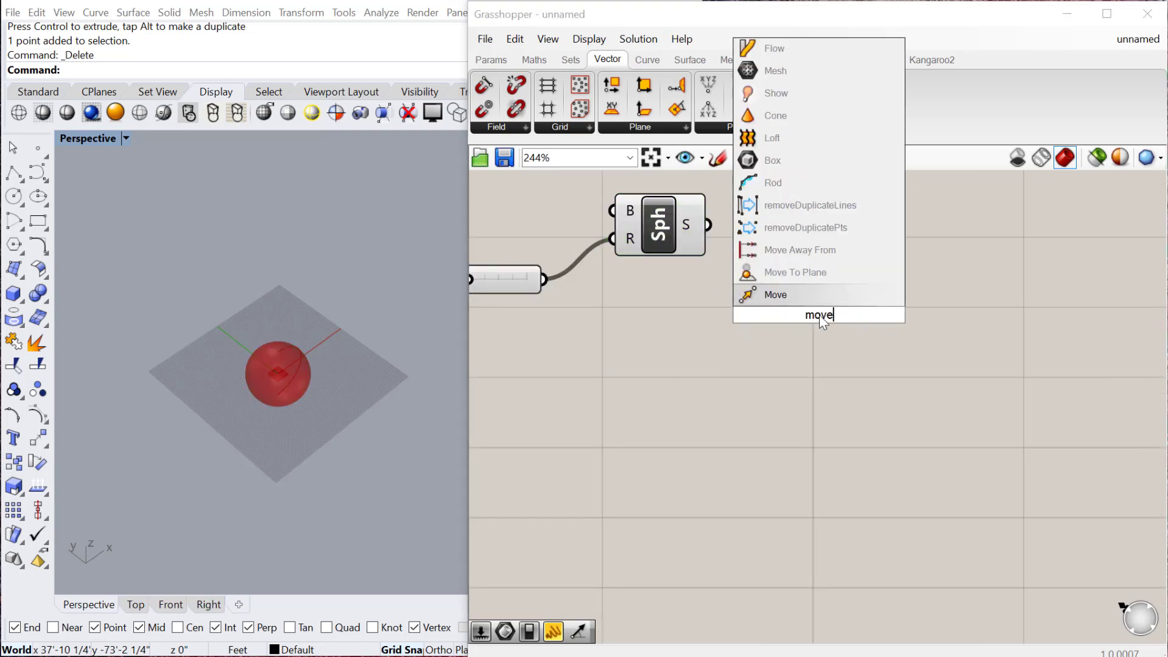
key("Return")
left_click(828, 324, "ctrl+alt")
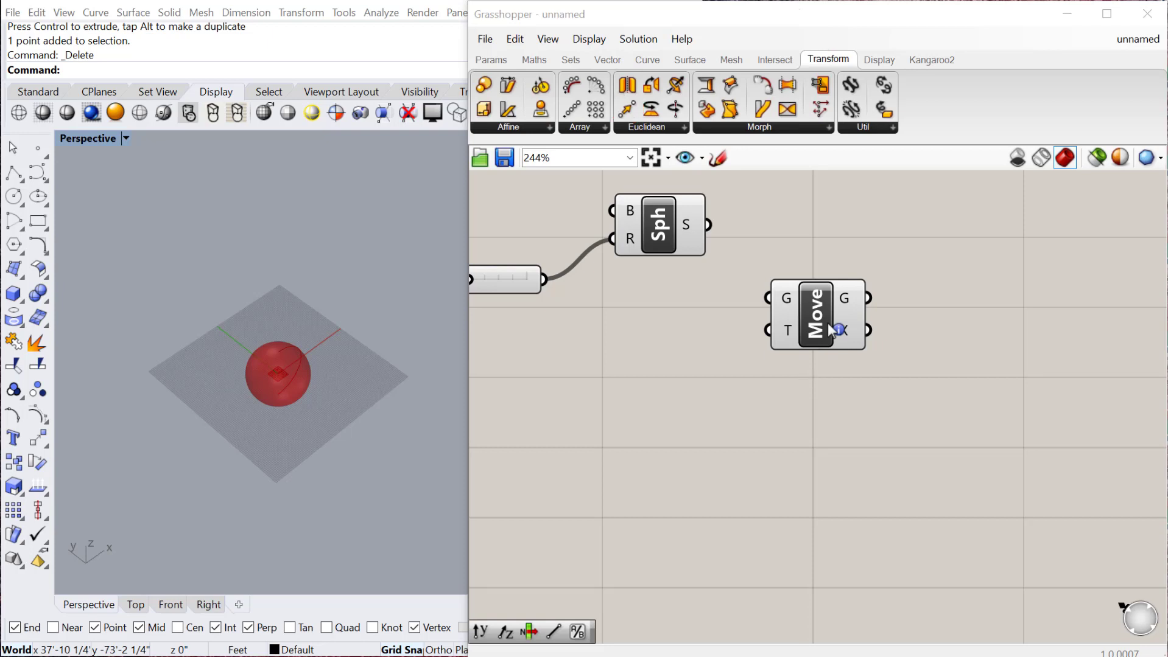
mouse_move(708, 225)
left_mouse_down()
mouse_move(751, 302)
mouse_move(767, 299)
left_mouse_up()
left_click_drag(815, 336, 875, 325)
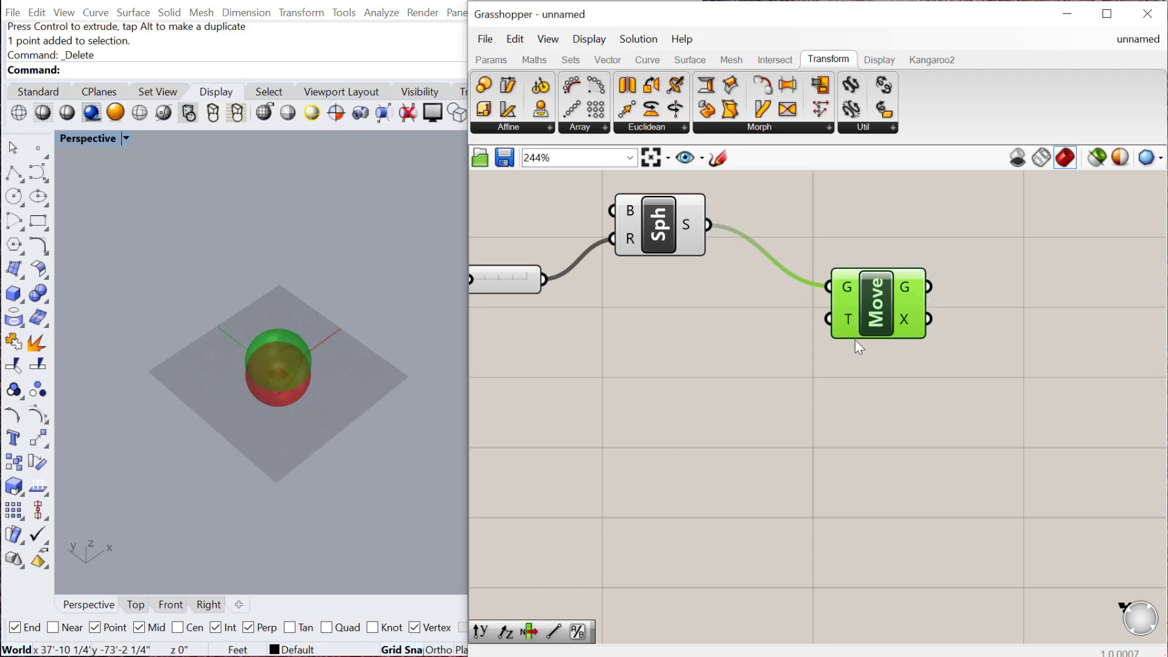
Add a Unit Z vector component below the Sphere and connect it to the Move component's T input.
right_click_drag(777, 374, 792, 374)
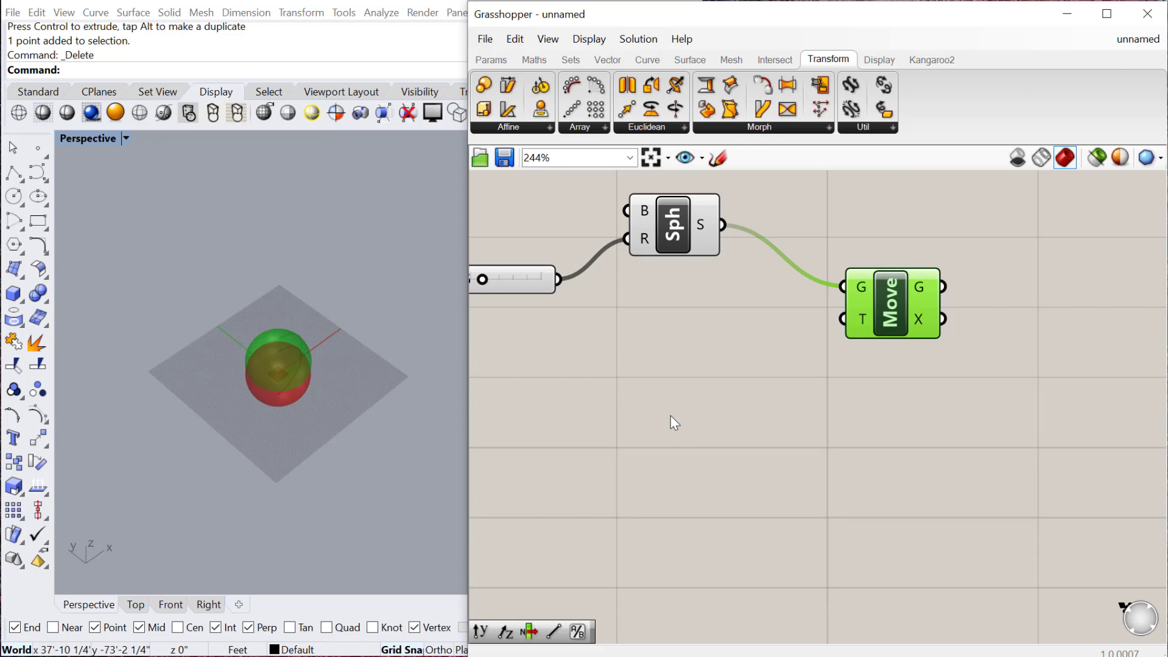
type("UniT")
left_click(479, 404)
double_click(483, 414)
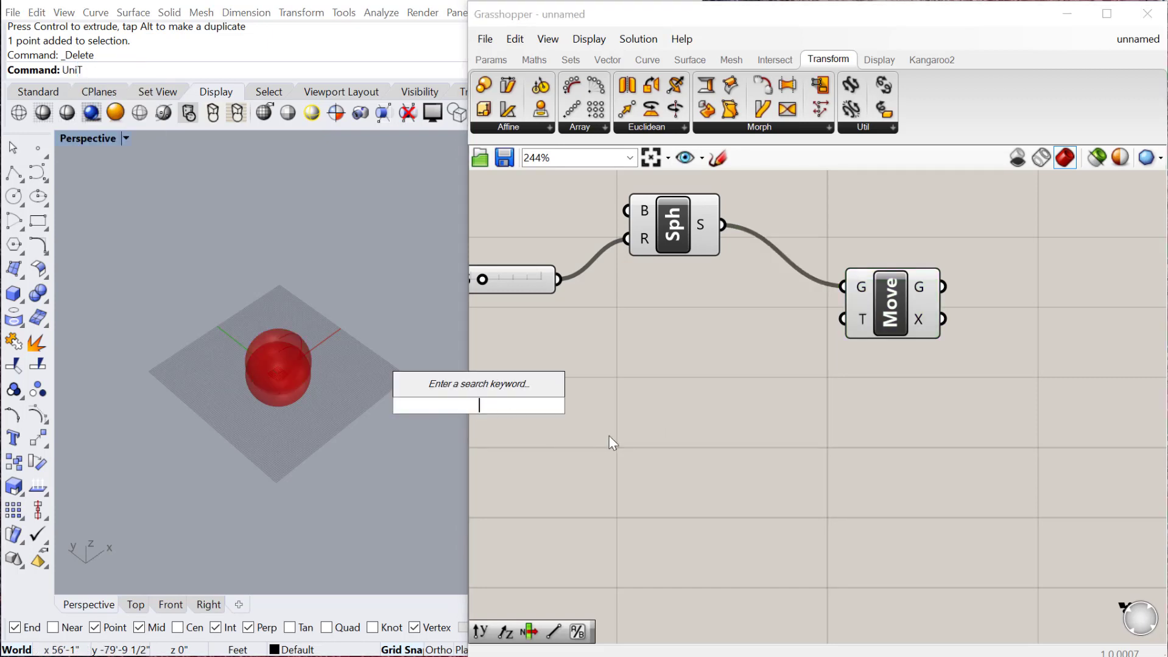
double_click(609, 436)
type("unit")
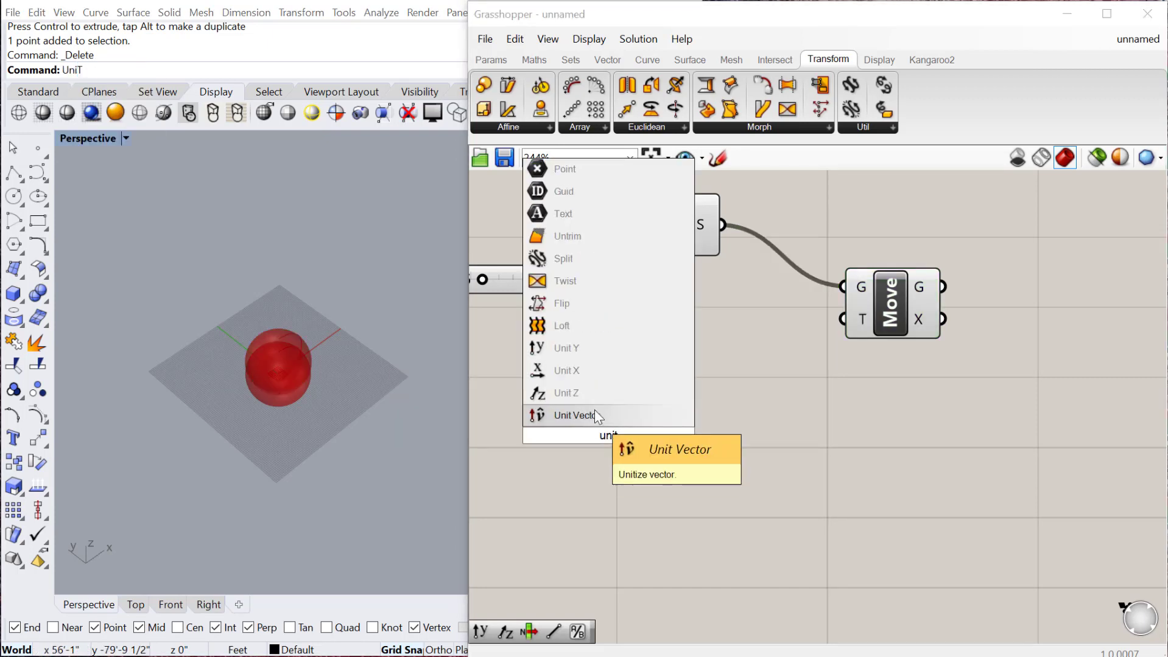
left_click(594, 414)
left_click_drag(654, 436, 845, 320)
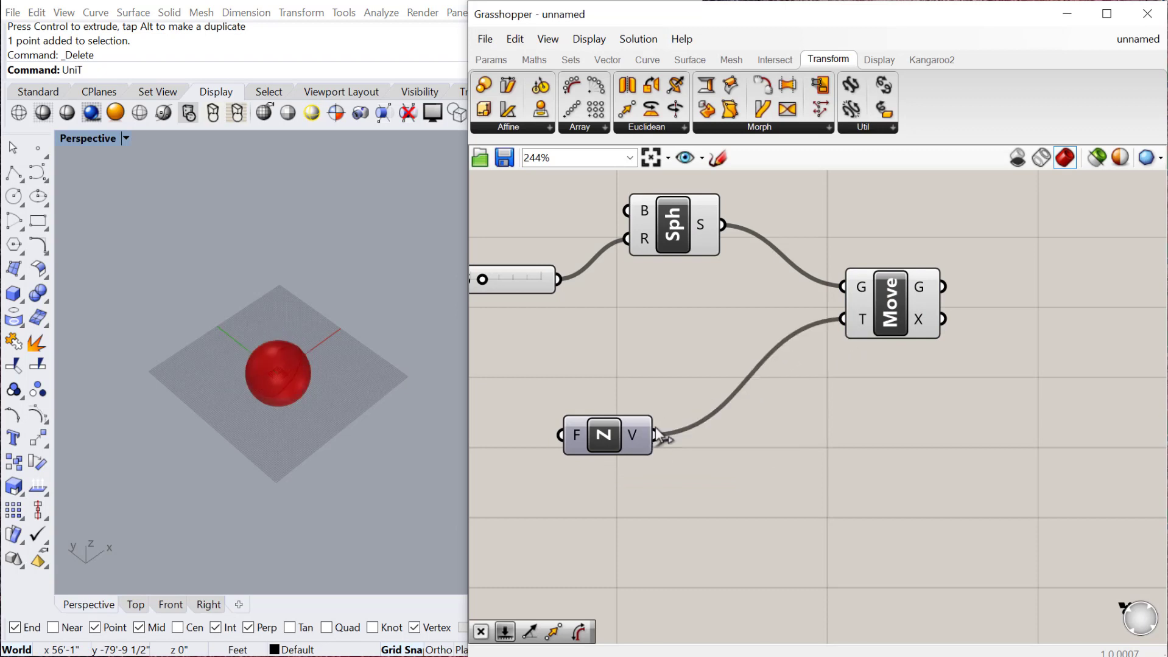
left_click_drag(609, 436, 698, 400)
Copy the Radius slider, connect the copy to the Unit Z factor input and set it to 23.45.
right_click_drag(822, 408, 929, 385)
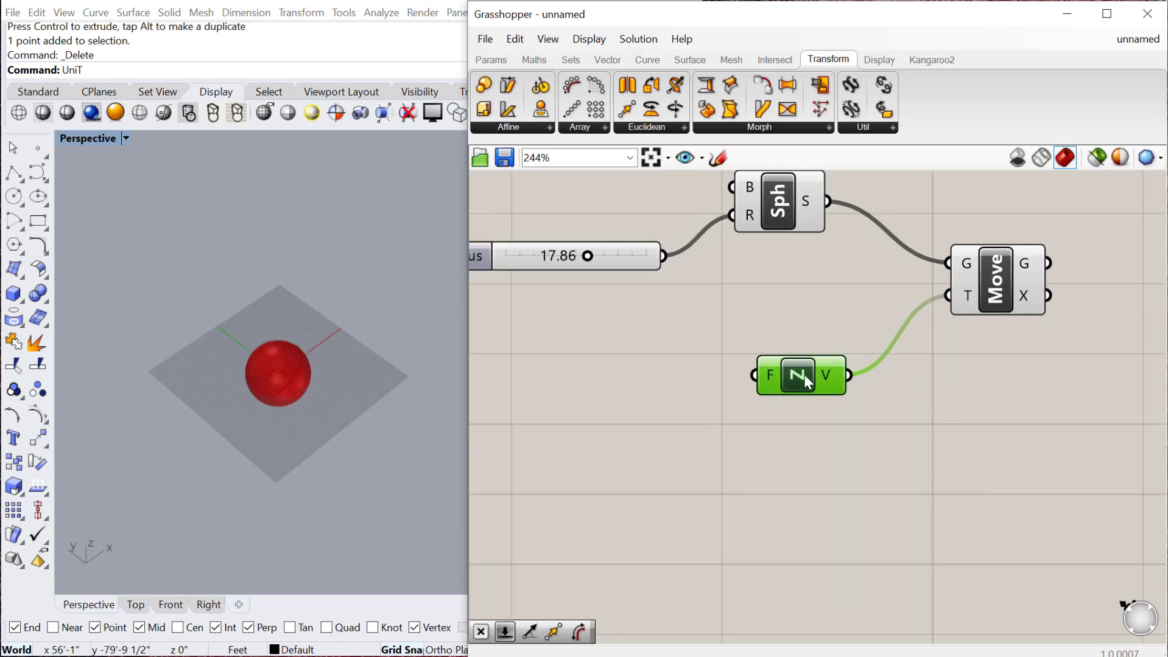
left_click_drag(803, 374, 788, 377)
left_click_drag(610, 258, 803, 372, "alt")
left_click_drag(607, 377, 635, 377)
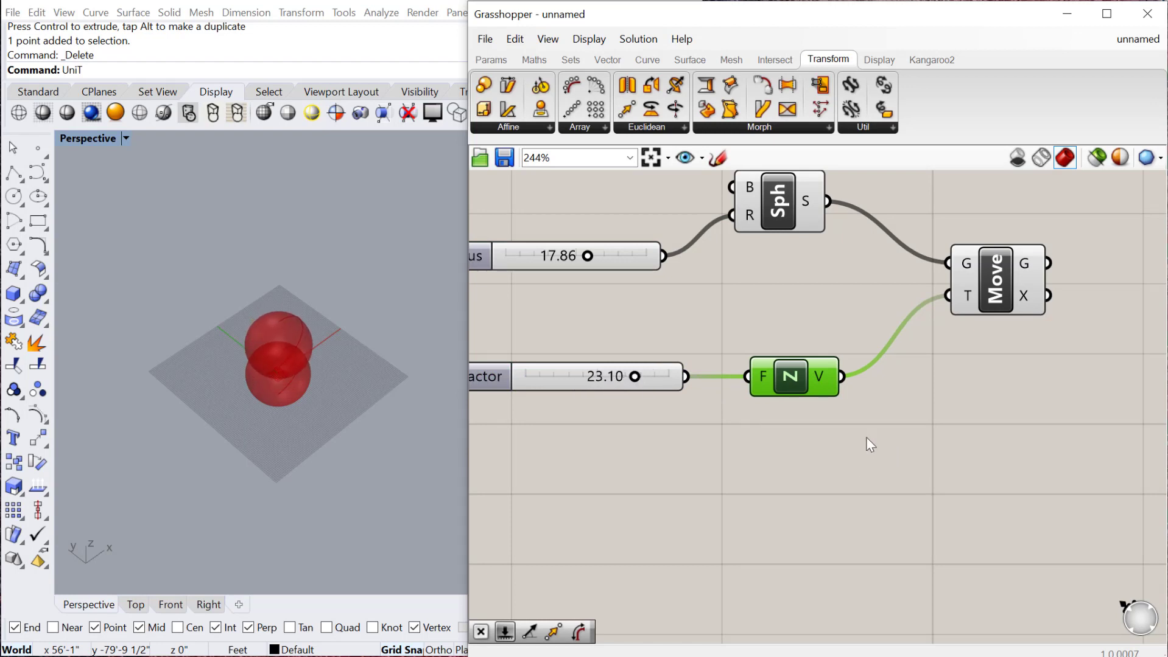
mouse_move(634, 377)
left_mouse_down()
mouse_move(623, 377)
mouse_move(635, 383)
left_mouse_up()
Replace the Unit Z factor slider with a new one ranging from 5 to 200.00, set to 66.47.
left_click(630, 446)
double_click(626, 440)
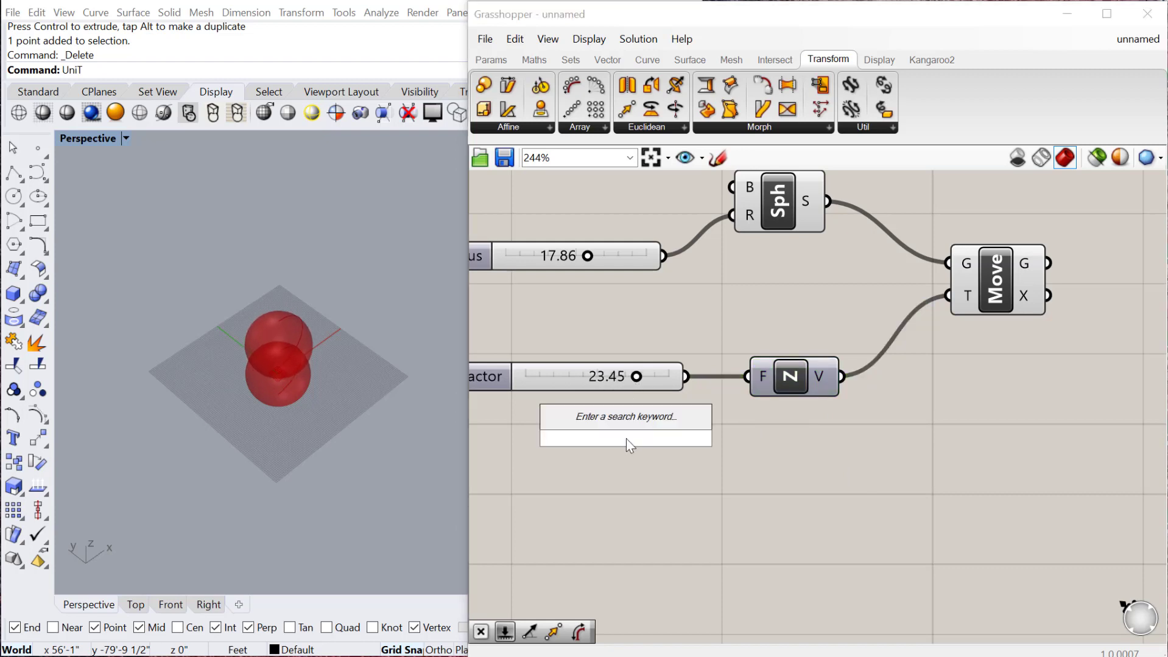
type("5<200.00")
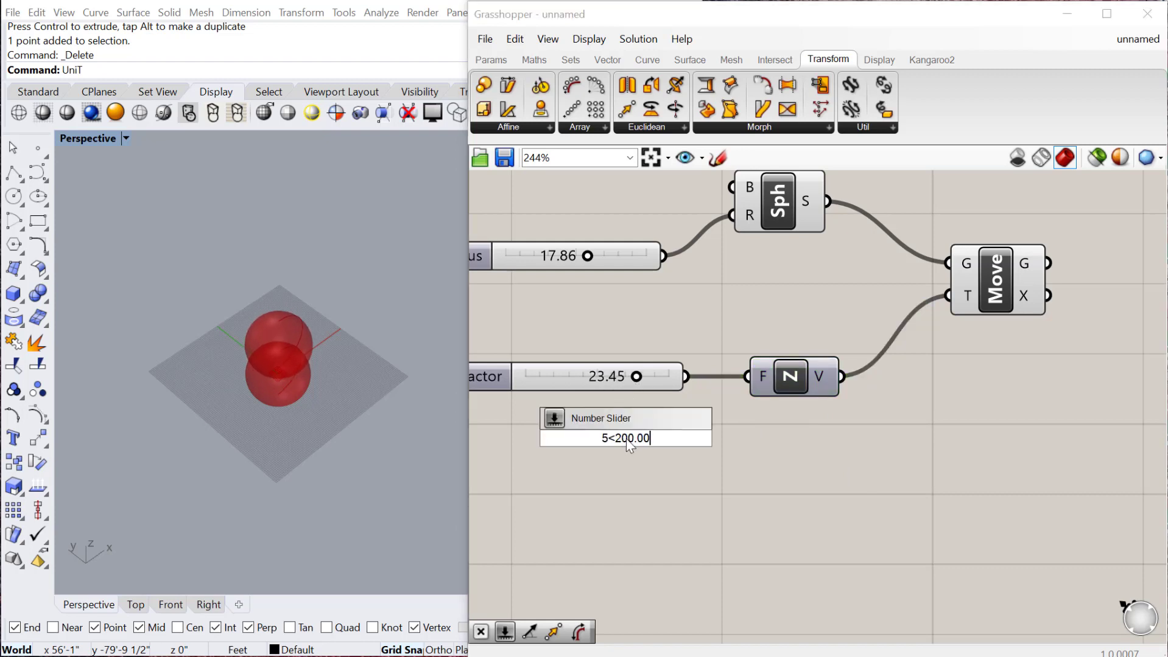
key("Return")
left_click_drag(770, 372, 768, 377)
left_click(661, 384)
key("Delete")
left_click_drag(598, 441, 636, 444)
scroll(377, 445, "down", 2)
right_click_drag(808, 461, 784, 437)
scroll(814, 464, "down", 3)
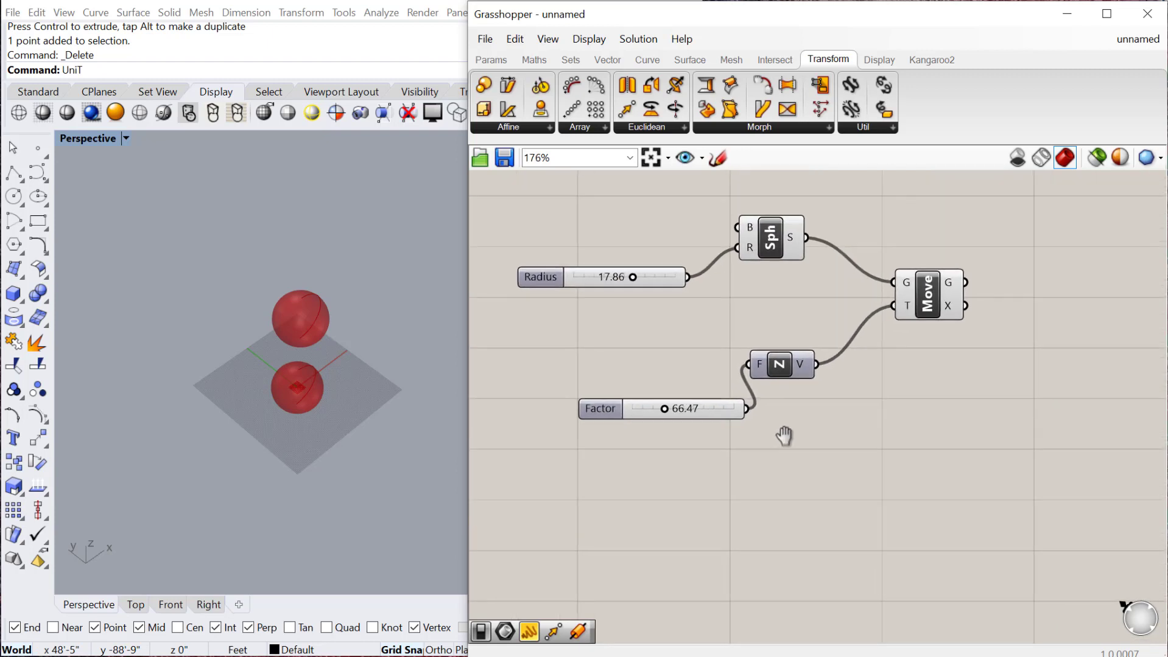
Tidy the layout by aligning the Sphere with the Radius slider, the Factor slider with Unit Z, and Move between both branches.
left_click(923, 309)
left_click_drag(921, 304, 922, 303)
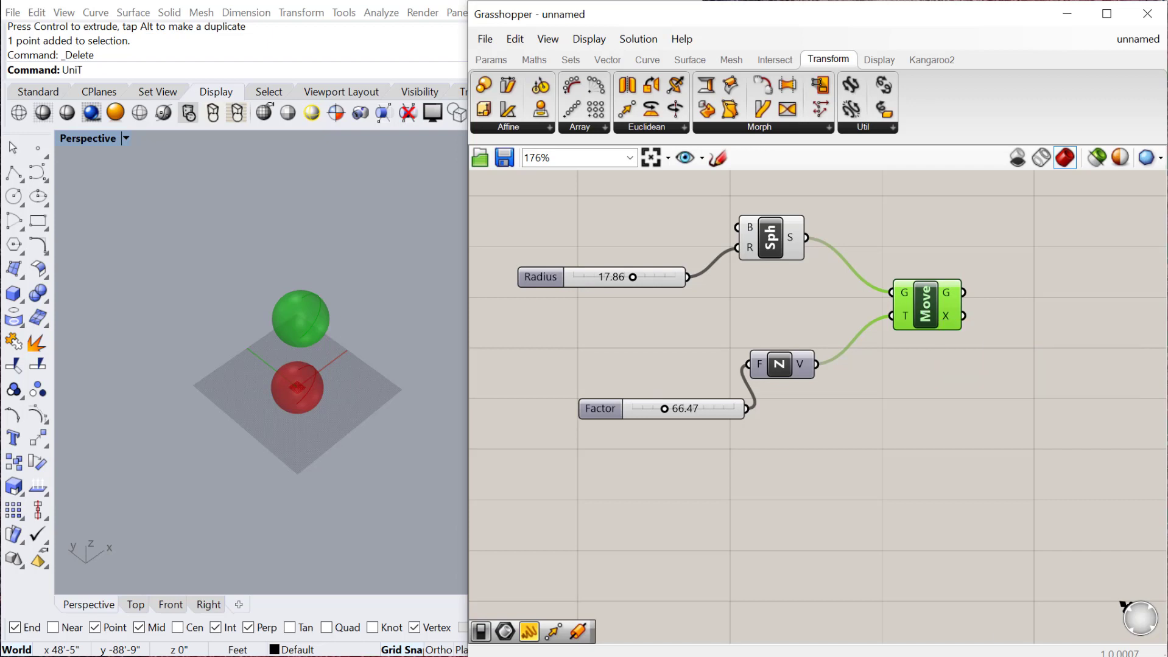
left_click(948, 539)
left_click_drag(910, 312, 927, 307)
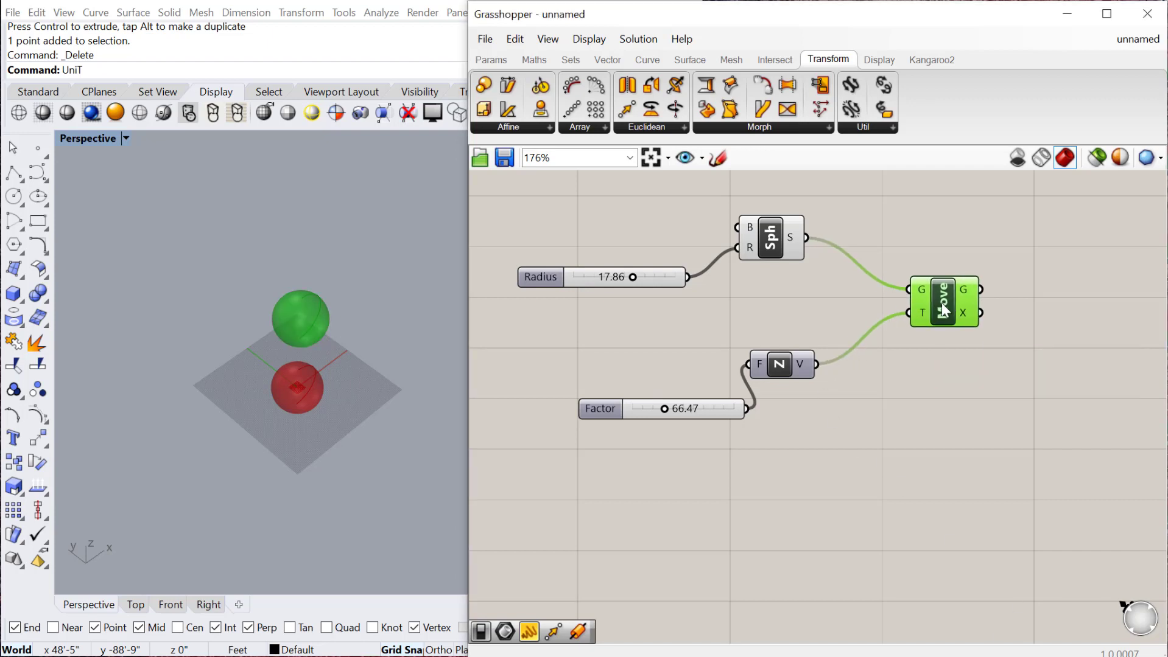
left_click(771, 236)
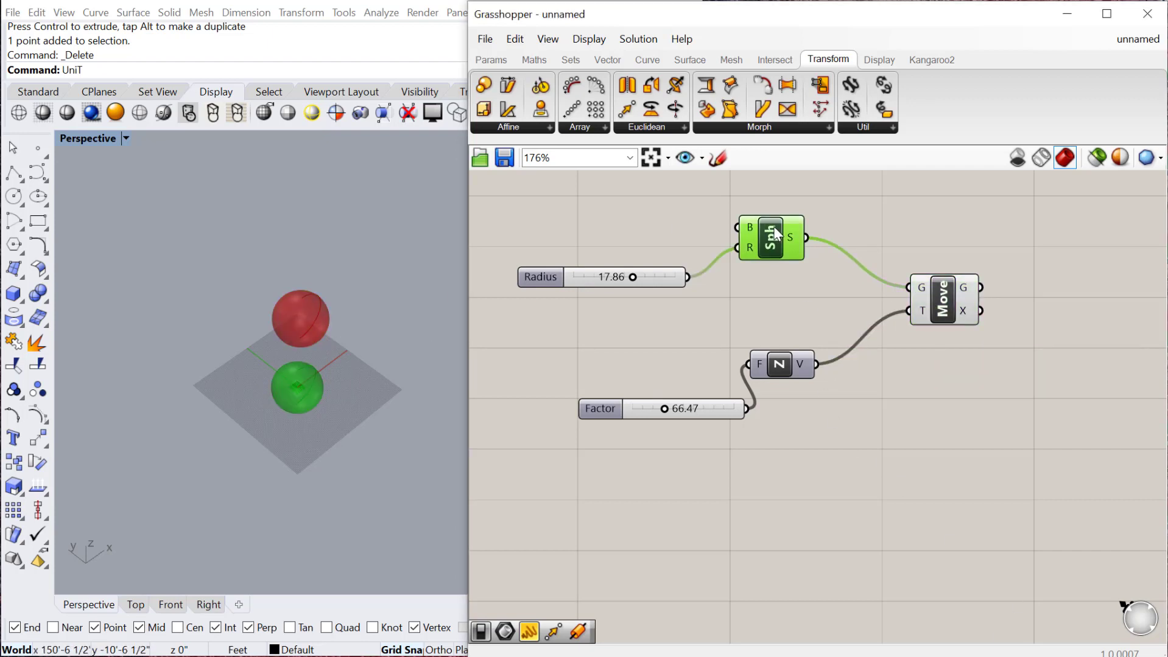
left_click(921, 306)
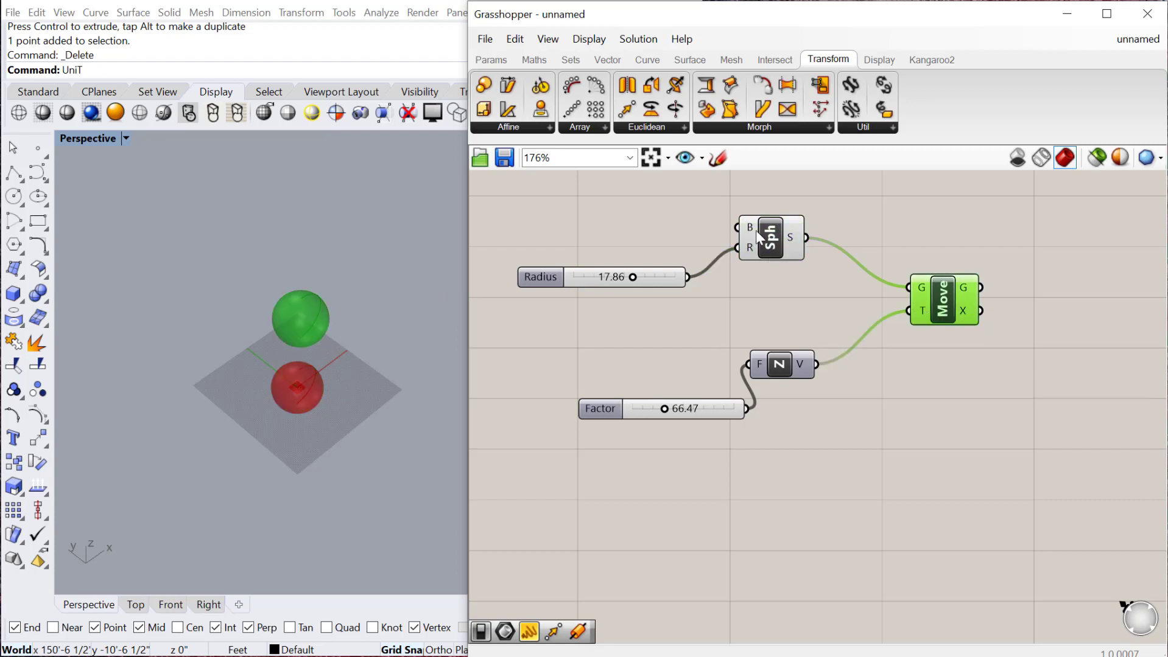
left_click_drag(756, 230, 758, 260)
left_click_drag(920, 284, 921, 301)
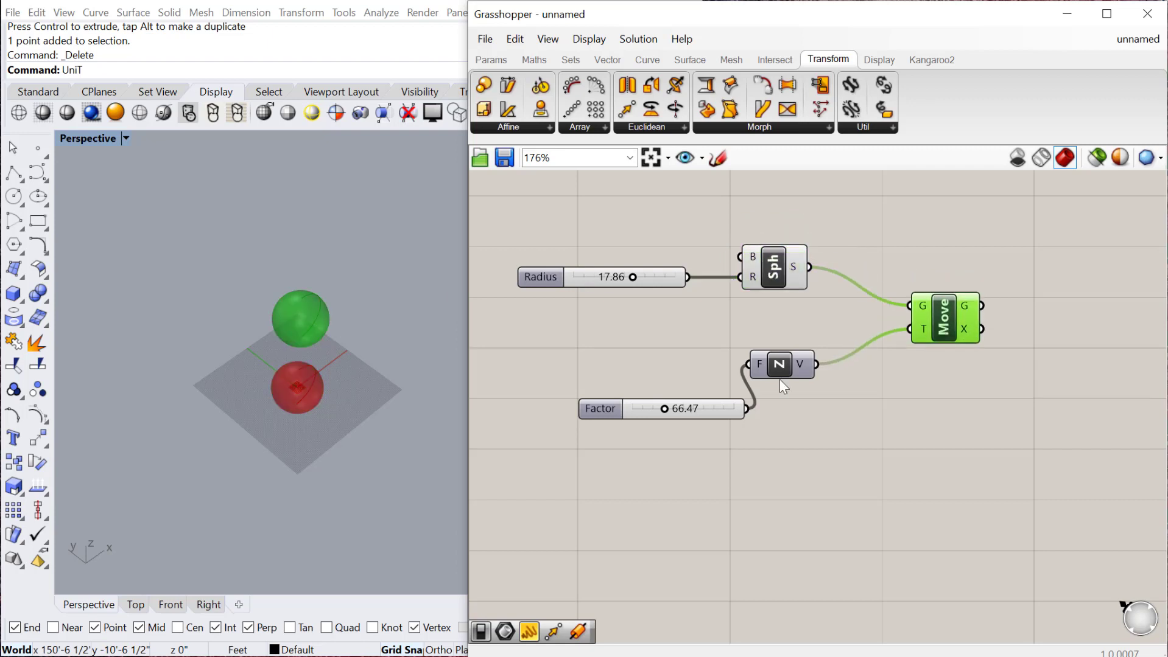
left_click_drag(702, 420, 685, 375)
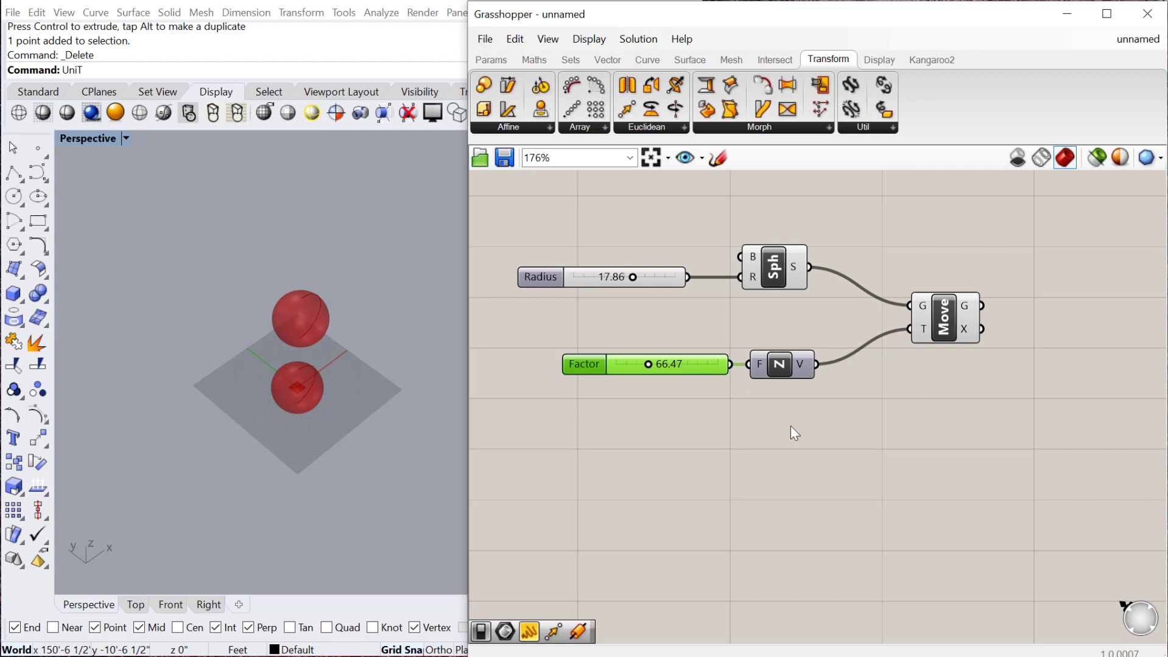
Add a Series component in the free area below the Unit Z vector.
double_click(731, 499)
type("series")
key("Return")
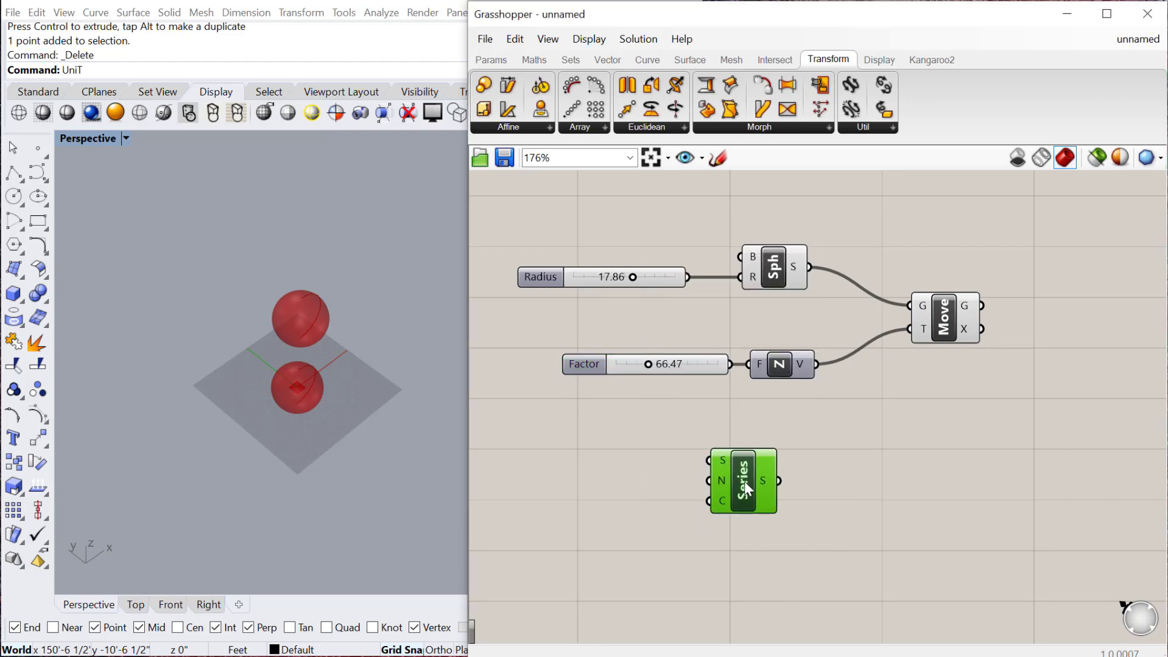
left_click_drag(744, 483, 764, 479)
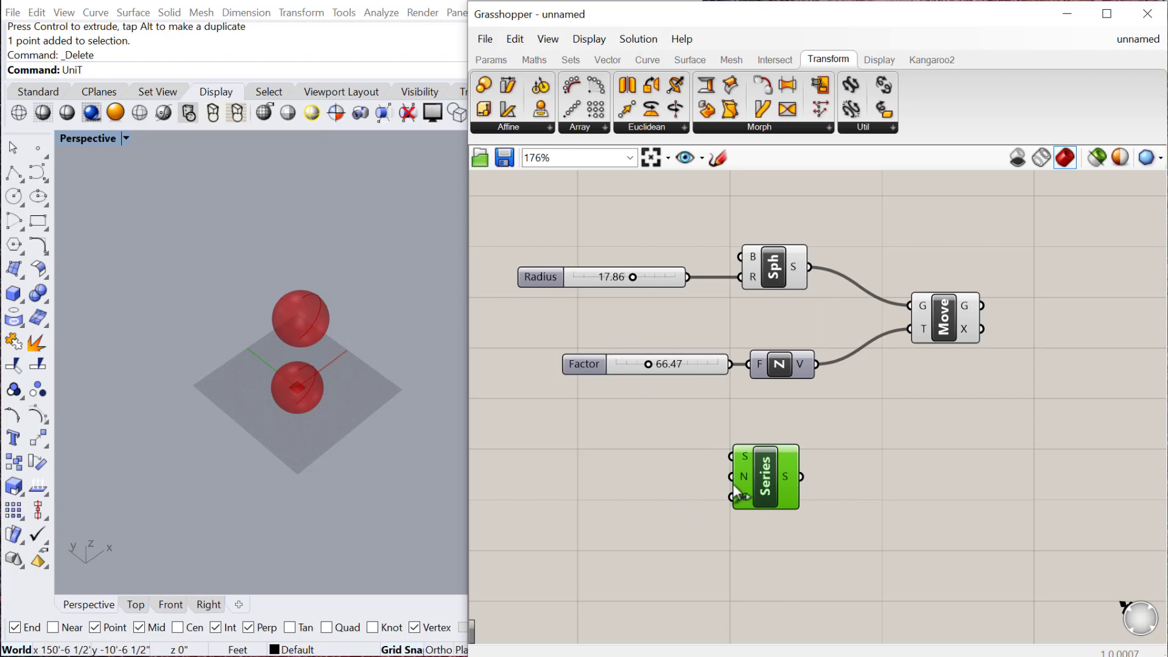
scroll(736, 463, "up", 5)
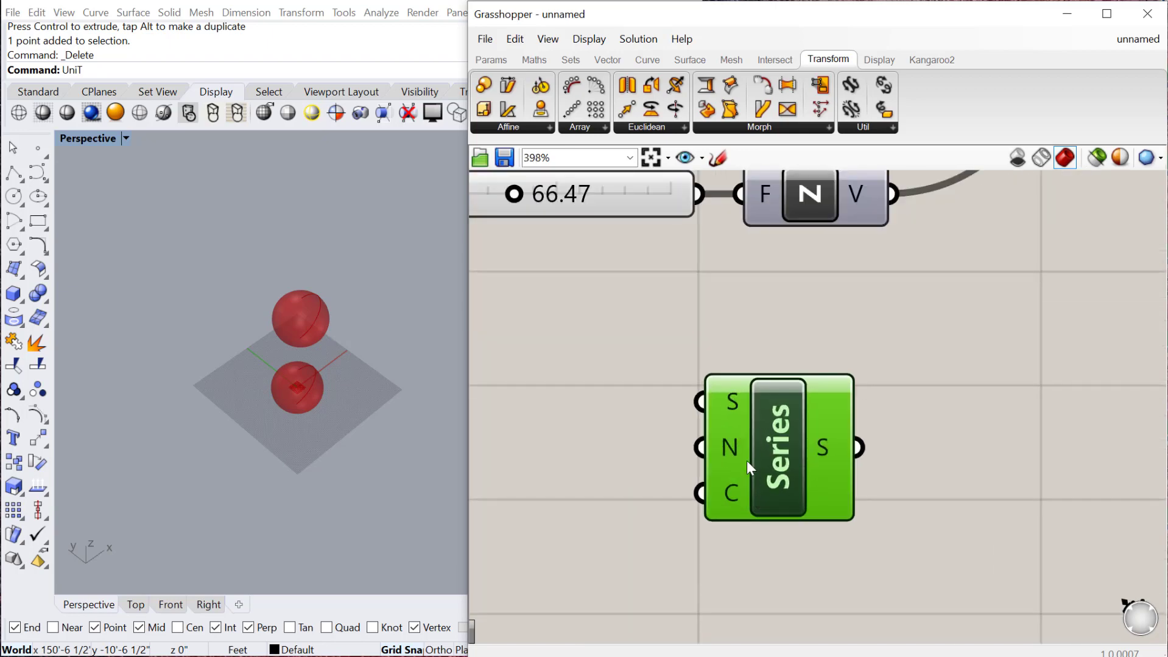
scroll(724, 446, "down", 5)
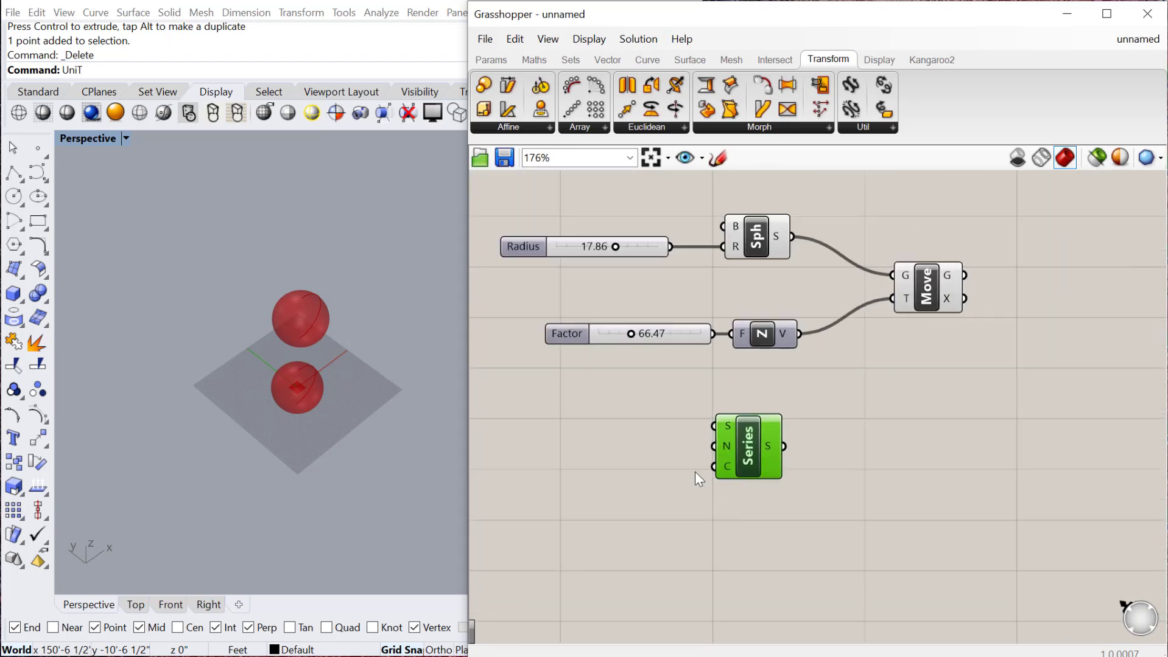
Copy the Radius slider next to the Series component and connect the copy to its step input N.
left_click(648, 254)
left_click_drag(647, 252, 760, 463, "alt")
left_click_drag(681, 450, 729, 451)
Add an integer slider ranging from 2 to 30 and connect it to the Series component's count input C.
double_click(610, 499)
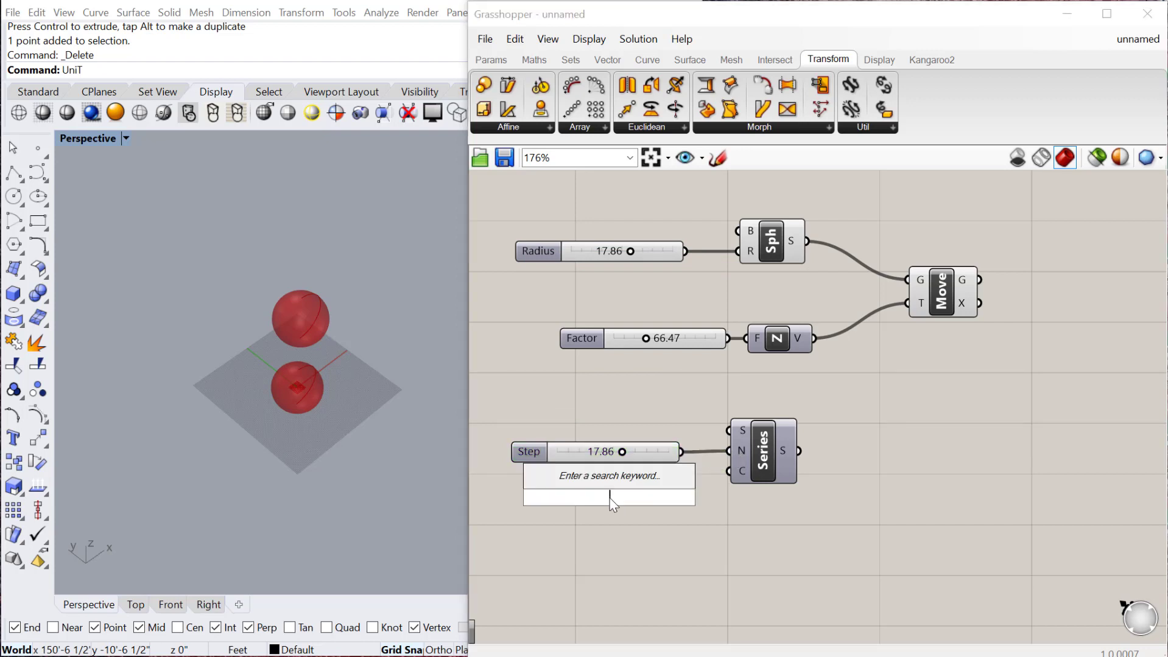
type("2<")
type("10")
key("Return")
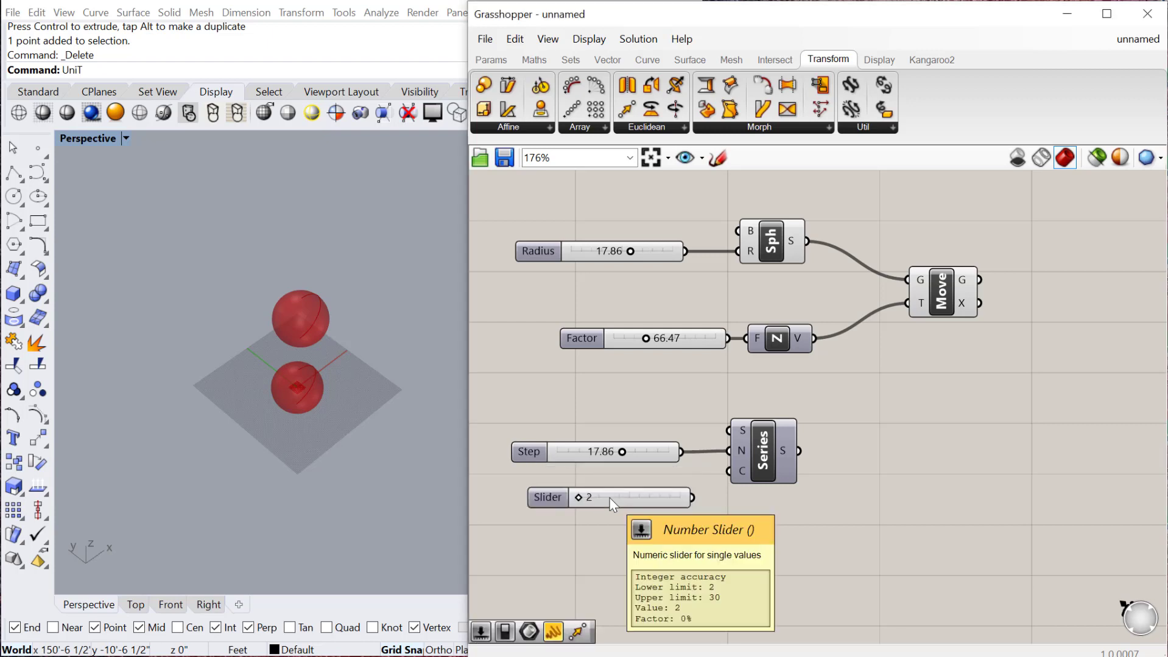
left_click_drag(728, 475, 730, 476)
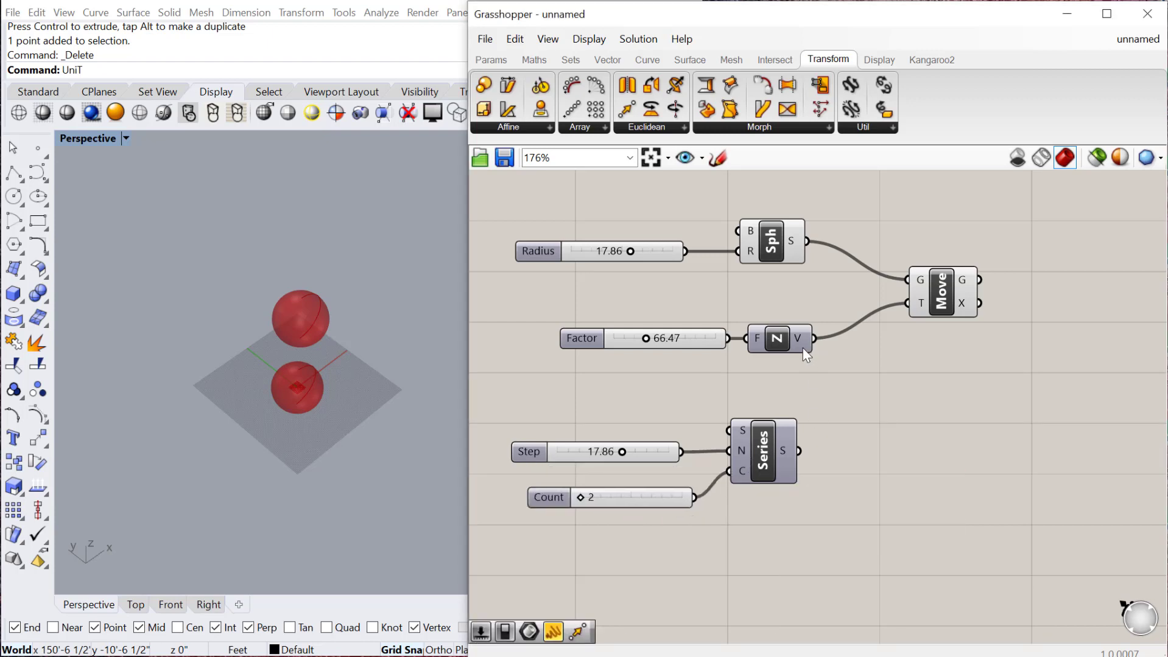
Add a Unit X vector component beside the Series output.
double_click(858, 469)
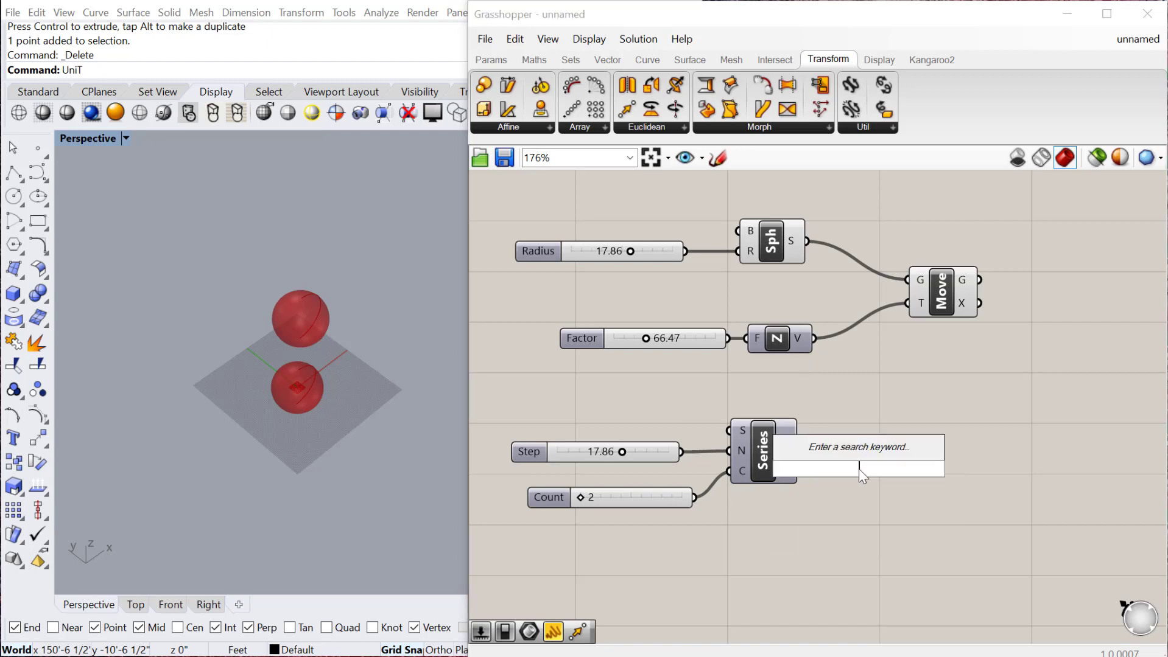
type("unitx")
left_click(827, 452)
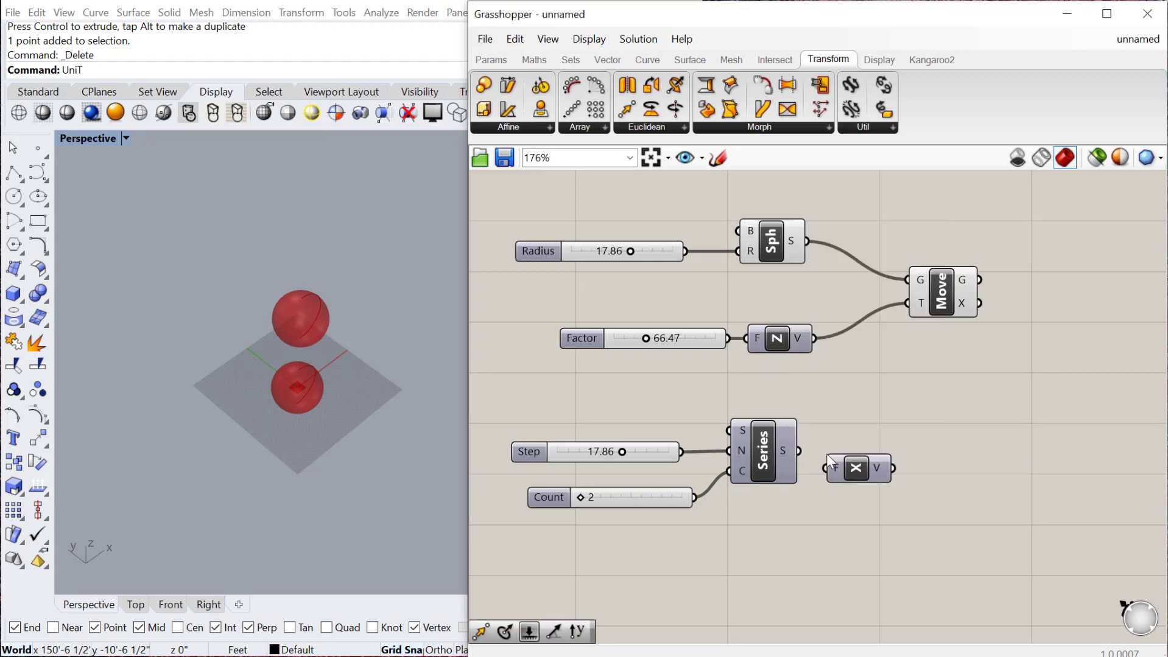
Connect the Series output to the Unit X factor input and feed the X vector into the Move component's T input, replacing the Z vector.
left_click_drag(801, 448, 869, 458)
right_click_drag(874, 452, 858, 450)
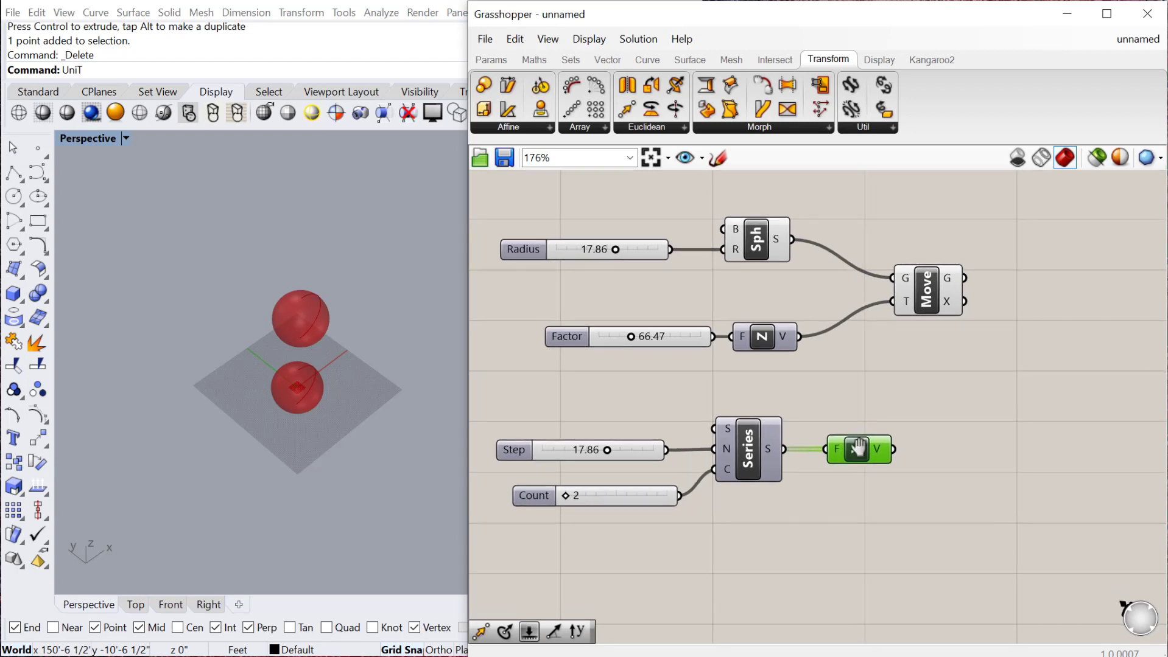
left_click_drag(928, 298, 985, 346)
left_click_drag(893, 450, 948, 350)
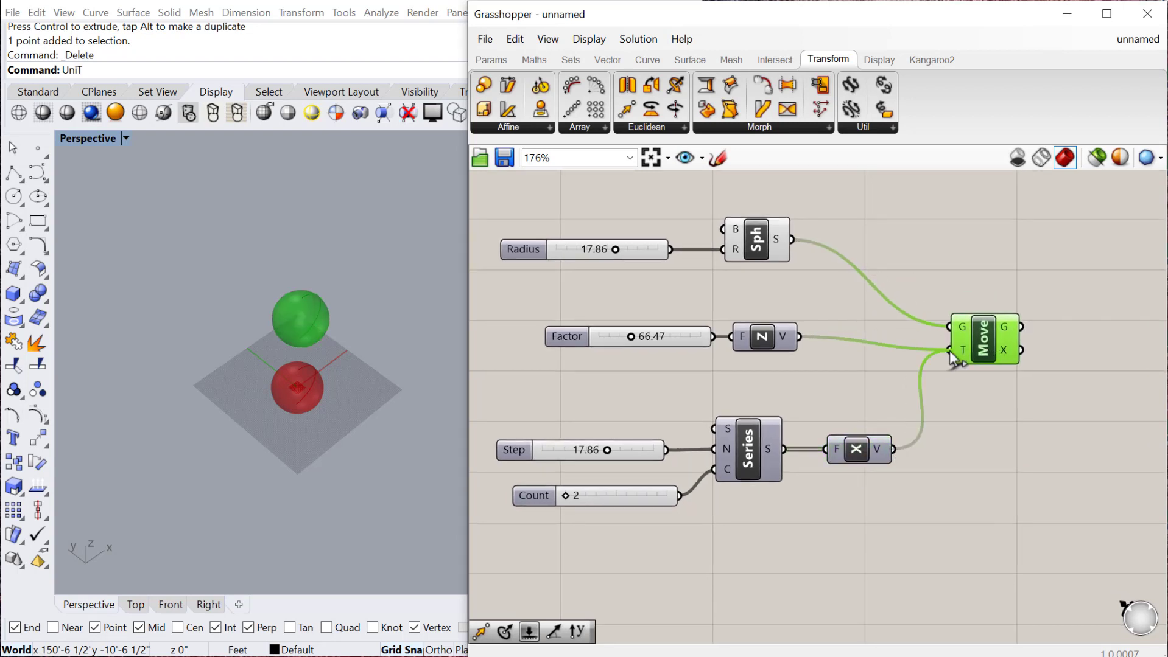
Set the Series Count slider to 10 and the Step slider to 29.67 to spread the spheres along X.
mouse_move(601, 452)
left_mouse_down()
mouse_move(575, 451)
mouse_move(627, 451)
mouse_move(596, 450)
left_mouse_up()
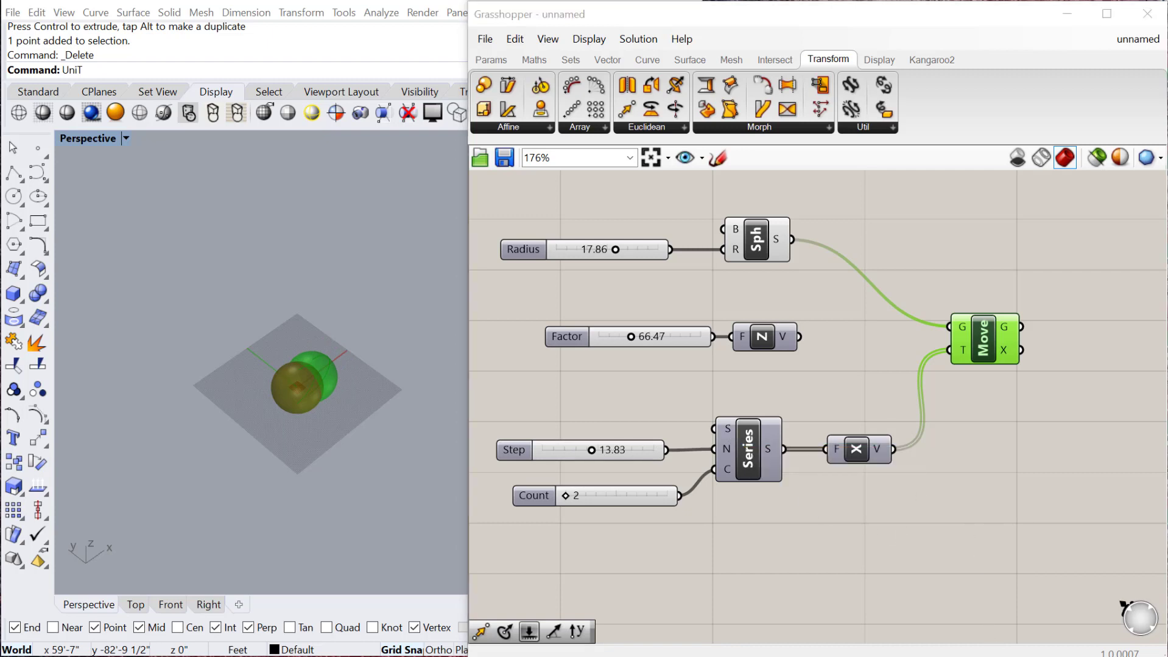
left_click_drag(565, 497, 595, 500)
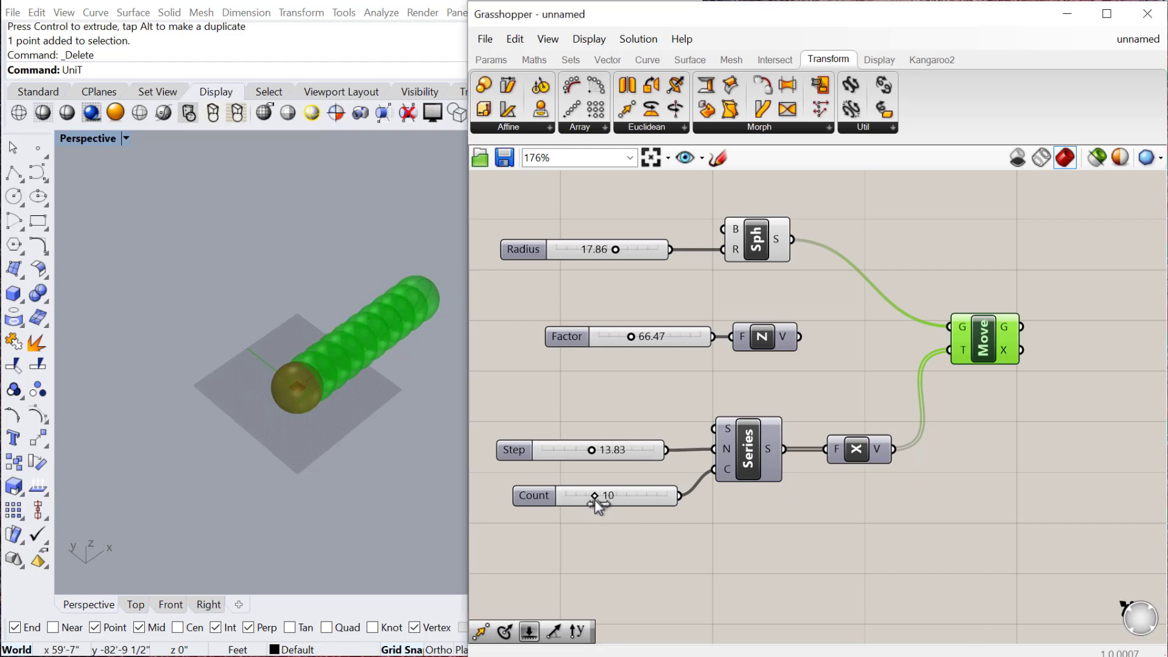
left_click_drag(593, 450, 652, 450)
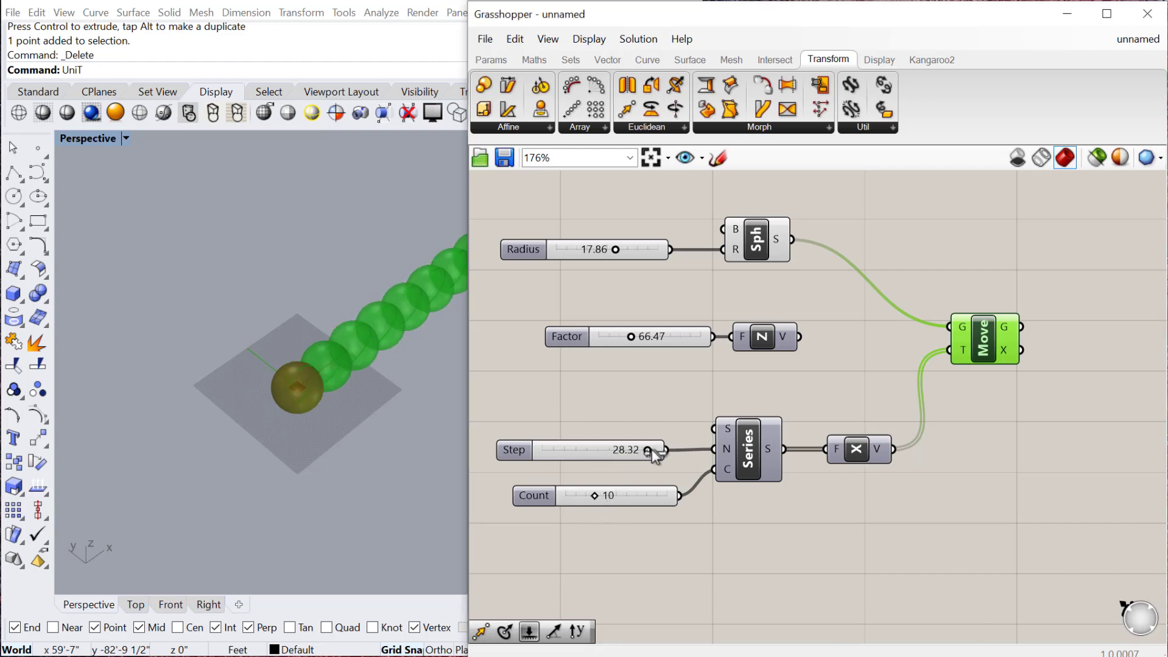
scroll(220, 387, "down", 5)
scroll(267, 392, "up", 4)
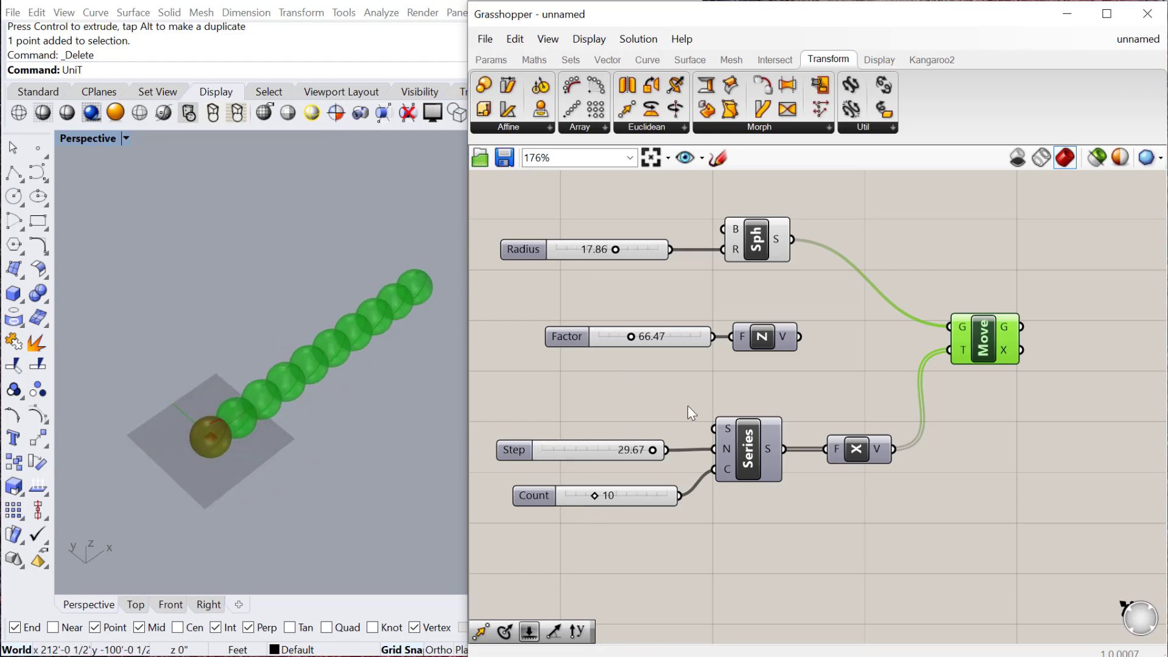
left_click(854, 449)
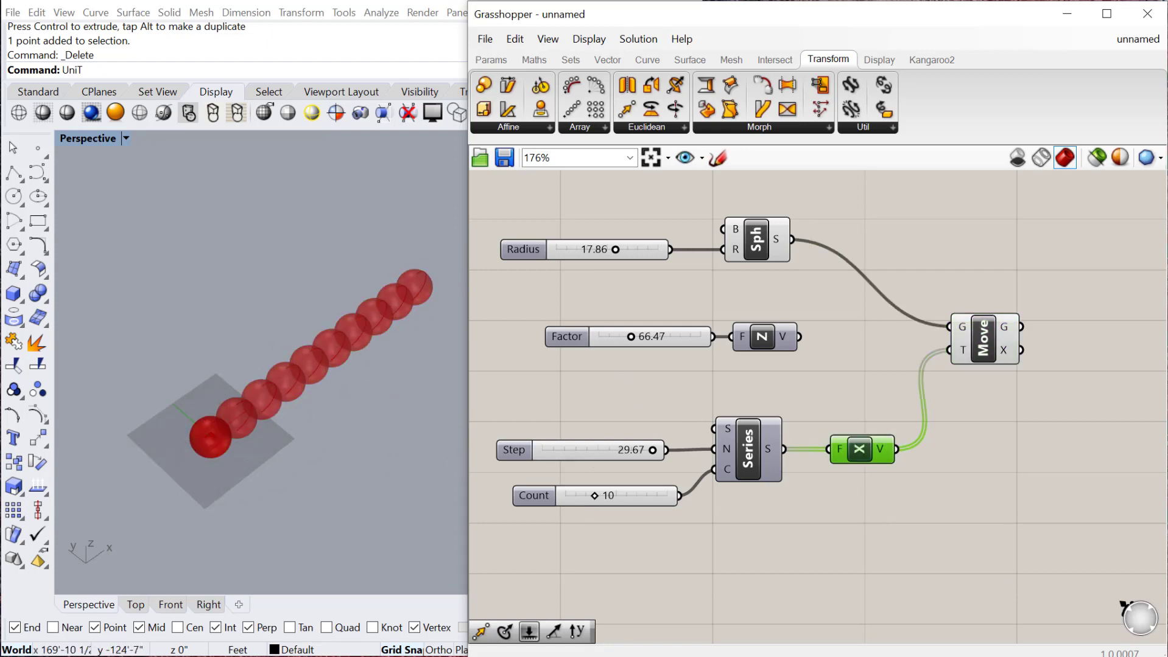
Add a Linear Array component in the free area below the Series and Unit X components.
scroll(912, 467, "down", 2)
right_click_drag(872, 559, 858, 466)
left_click(858, 465)
double_click(857, 472)
type("linear")
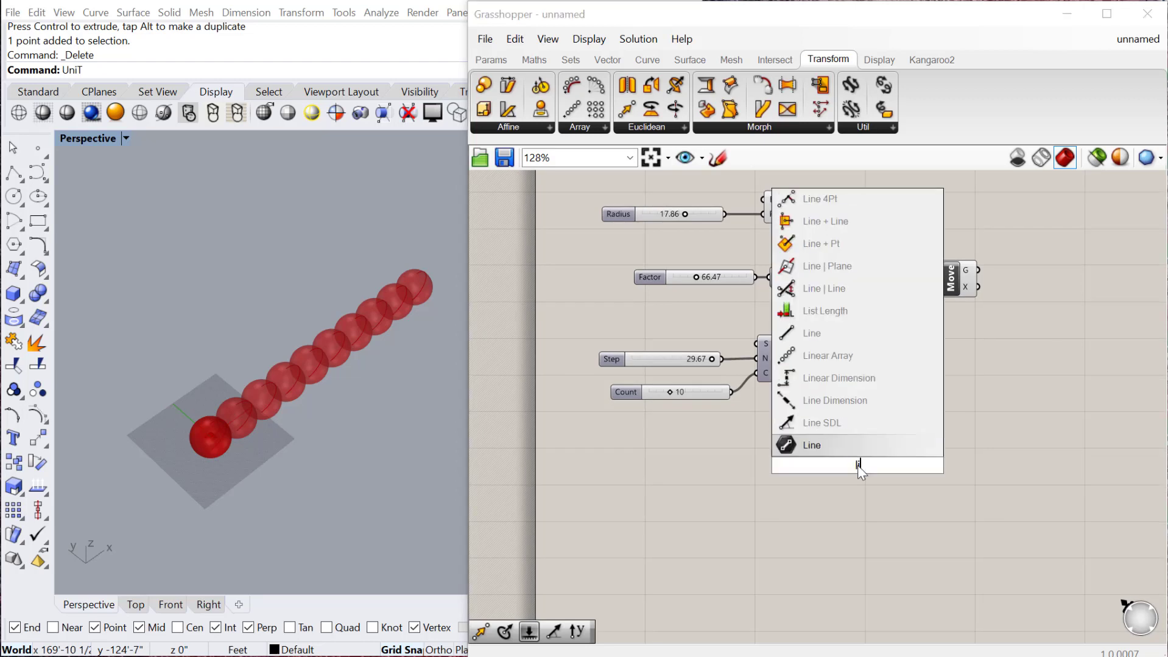
left_click(828, 422)
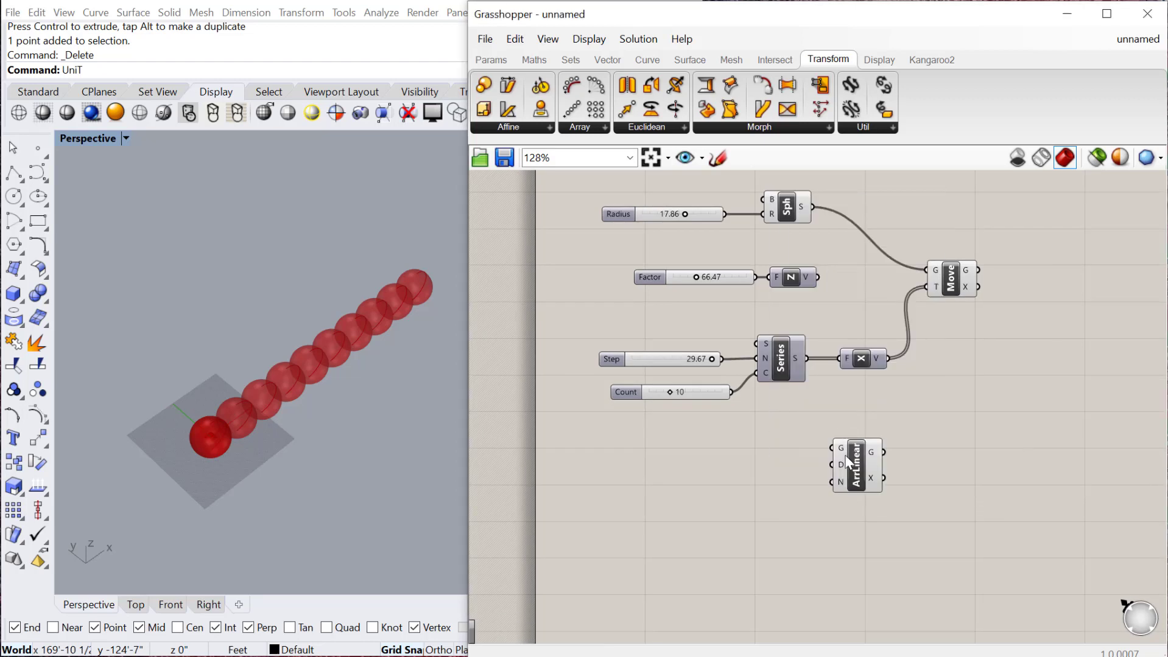
scroll(856, 396, "up", 1)
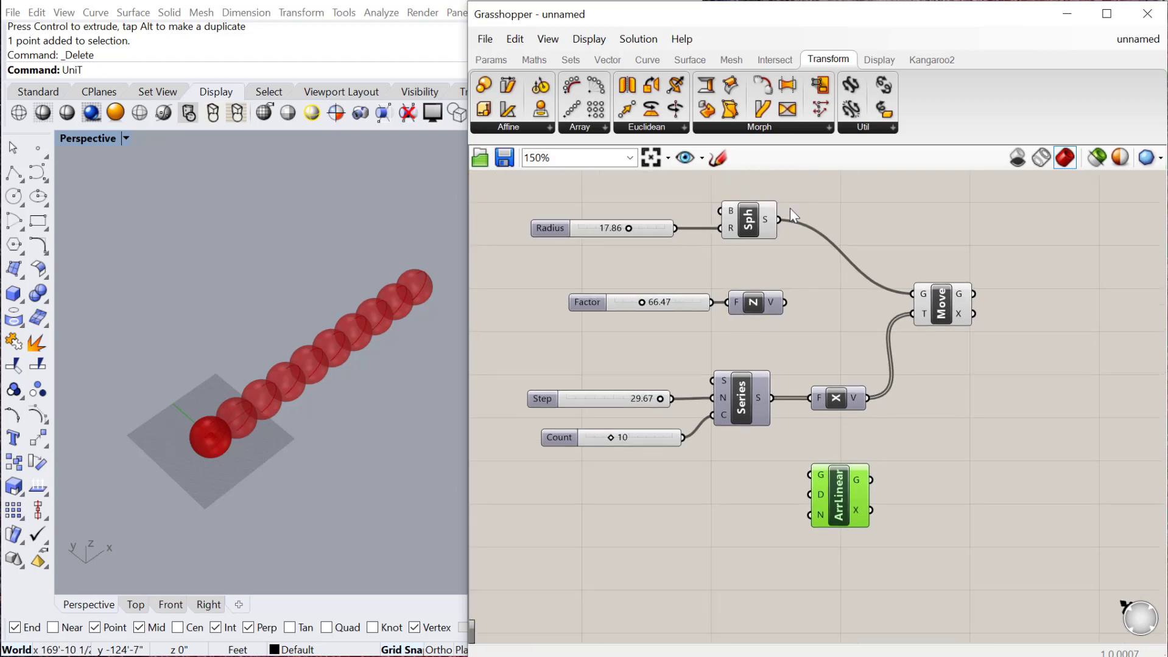
Connect the sphere to the Linear Array's G input, the Unit Z vector to D, and the Count slider to N.
left_click_drag(777, 220, 943, 522)
scroll(813, 490, "up", 2)
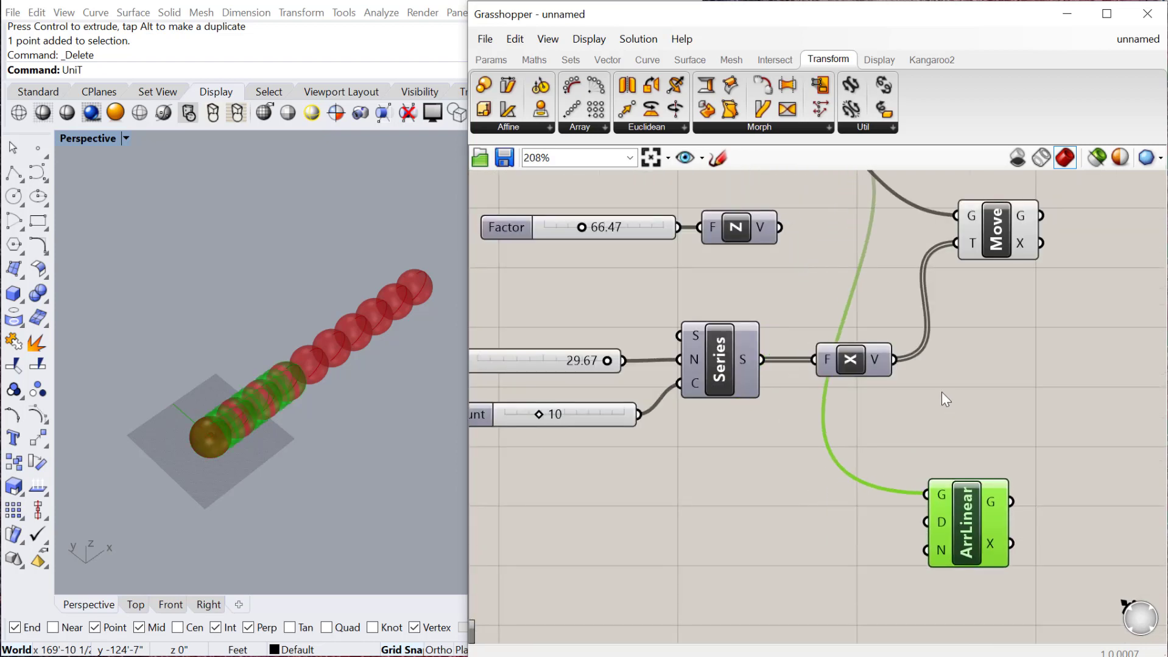
left_click_drag(780, 228, 949, 526)
left_click_drag(780, 228, 926, 522)
left_click_drag(608, 416, 926, 551)
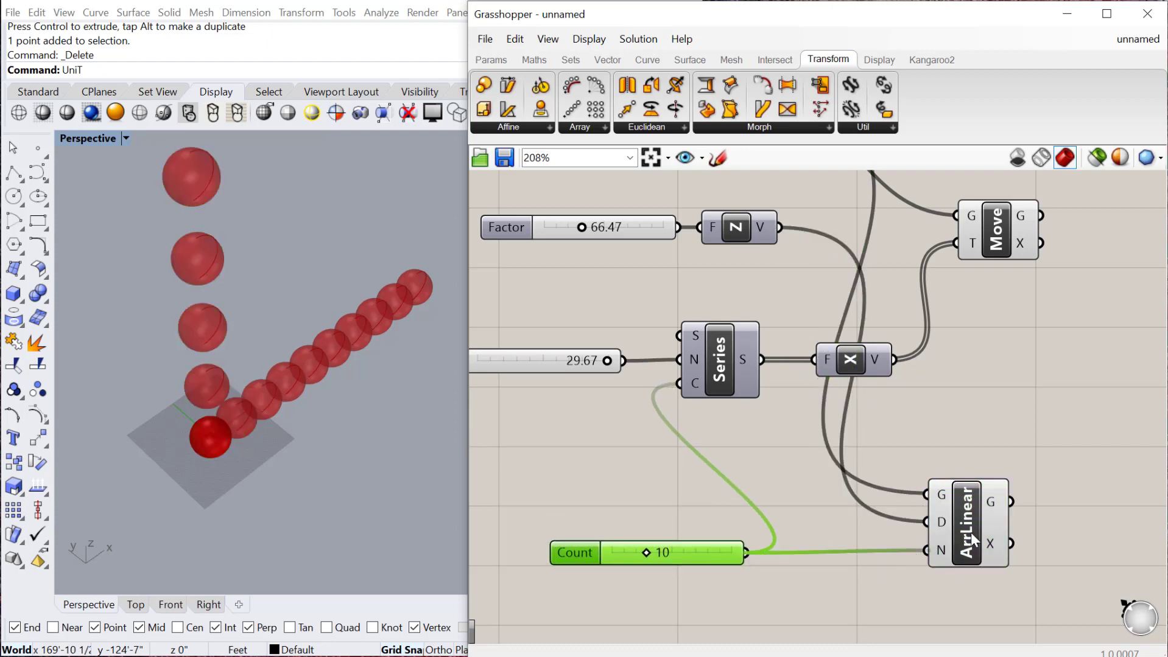
Set the Count slider to 7 and reposition the Linear Array component closer to it.
left_click_drag(677, 551, 635, 554)
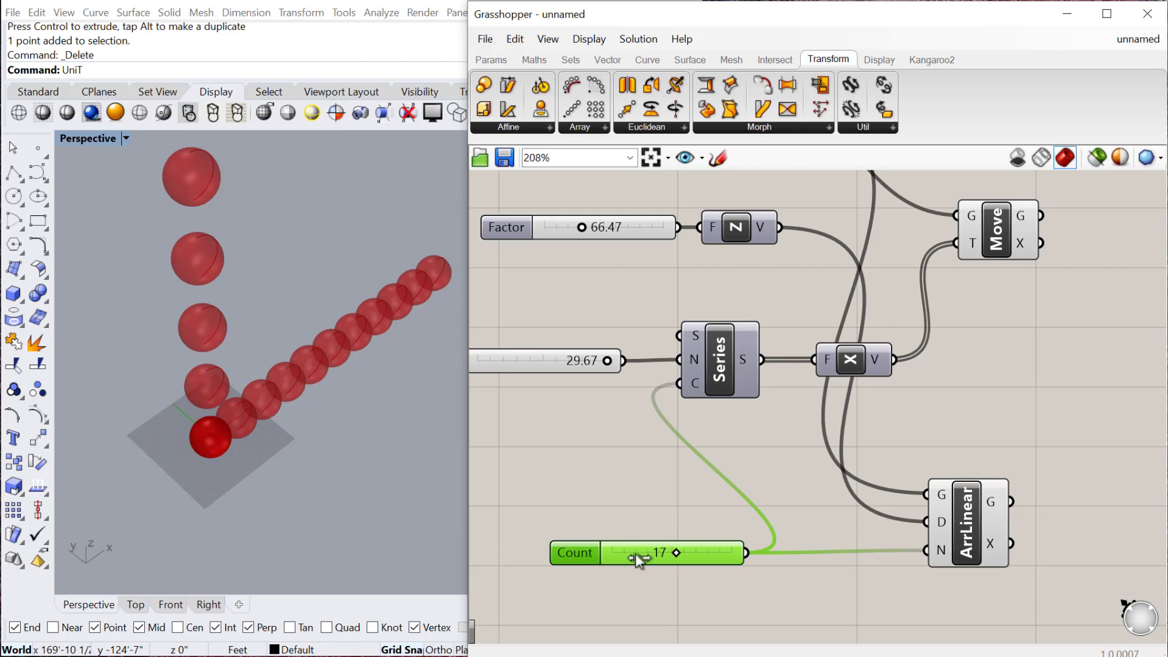
left_click_drag(969, 517, 928, 487)
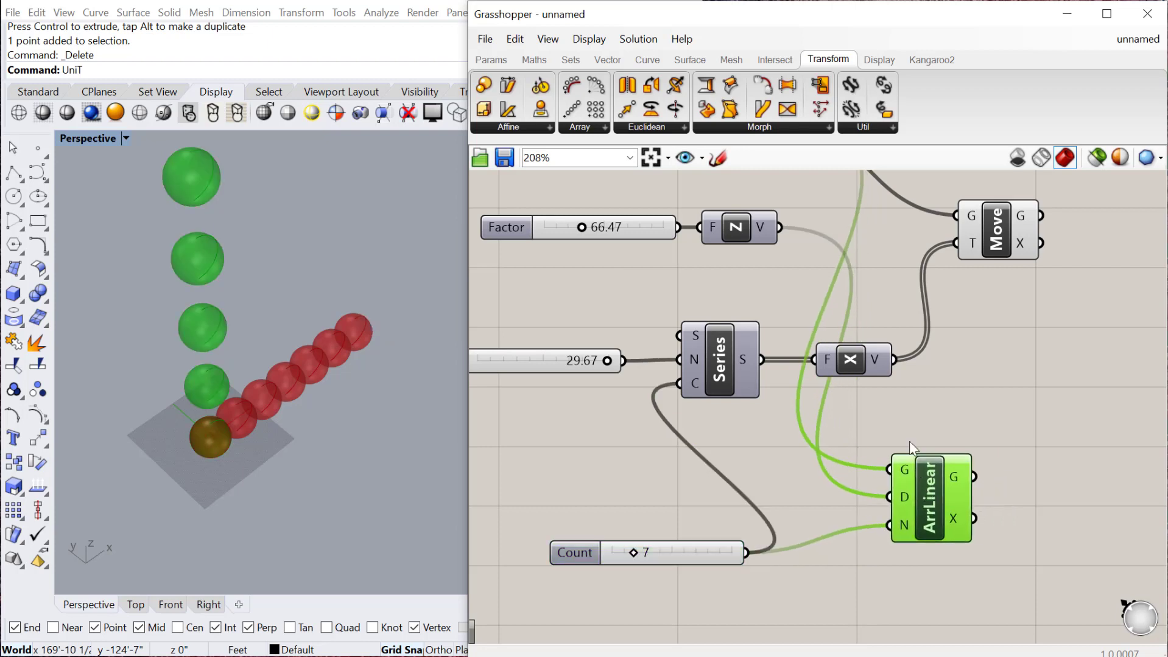
scroll(908, 441, "down", 2)
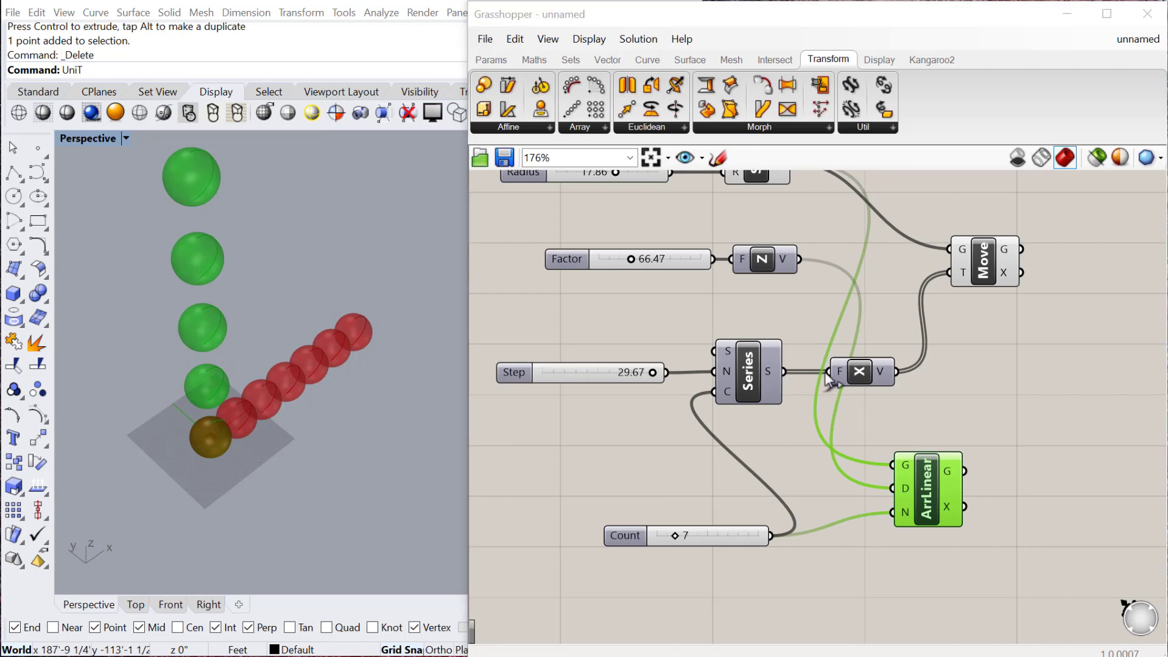
Delete all components except the Radius slider and the Sphere component.
scroll(826, 377, "down", 6)
left_click_drag(957, 453, 694, 303)
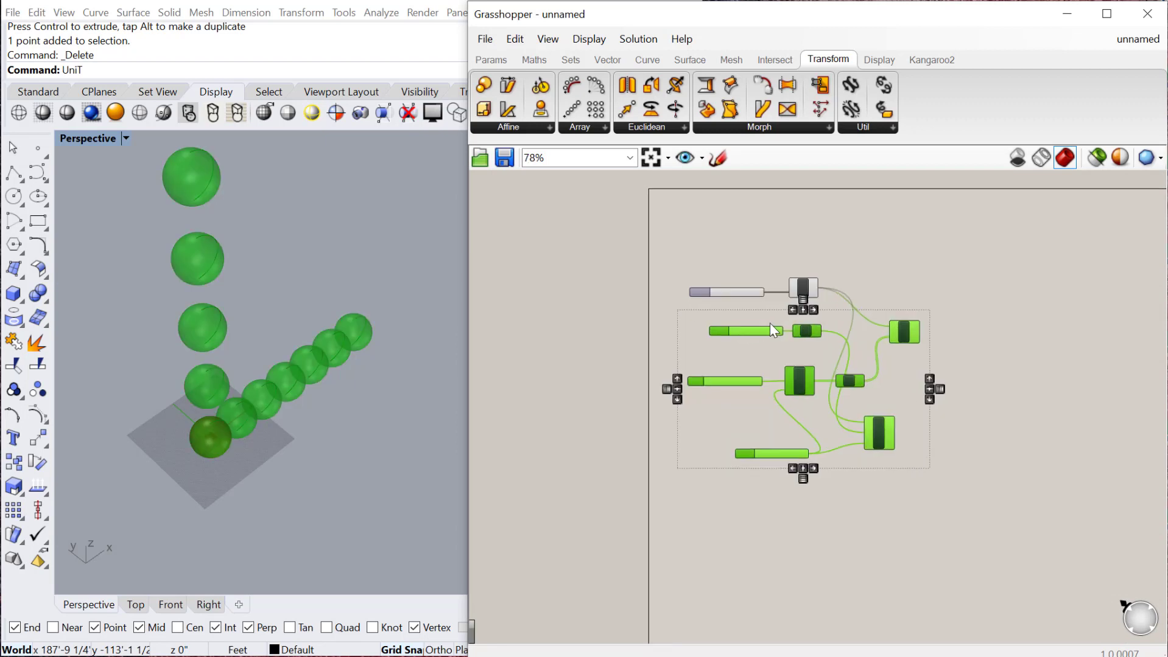
key("Delete")
scroll(812, 313, "up", 4)
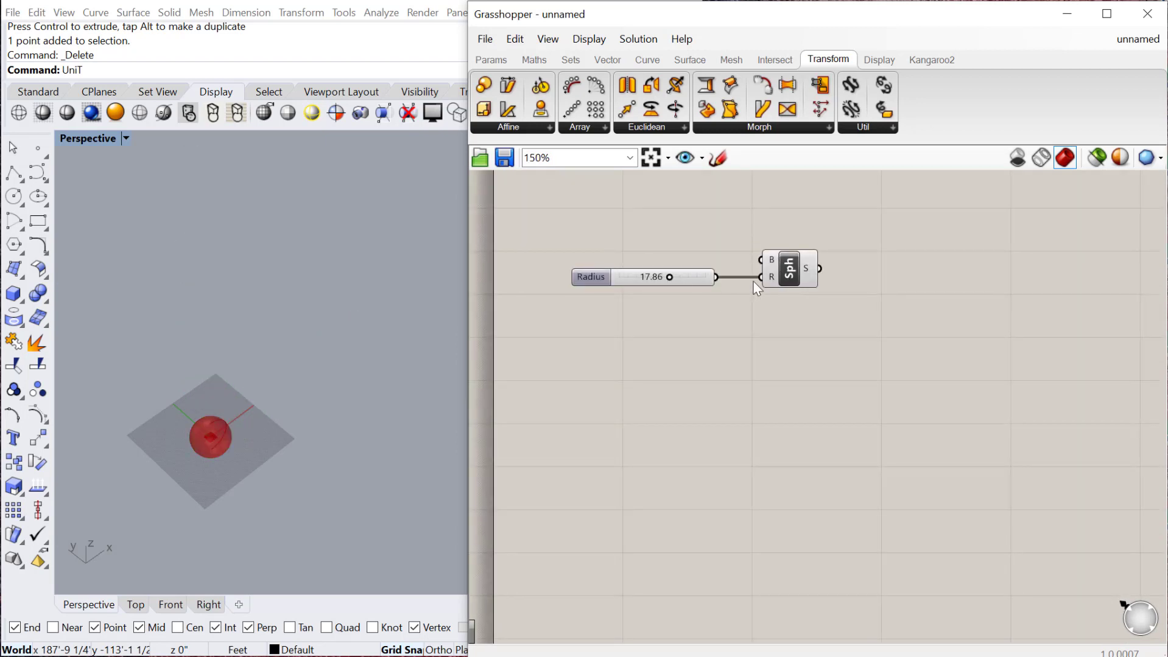
Add a Scale component beside the Sphere component.
scroll(763, 274, "up", 2)
double_click(923, 328)
type("scale")
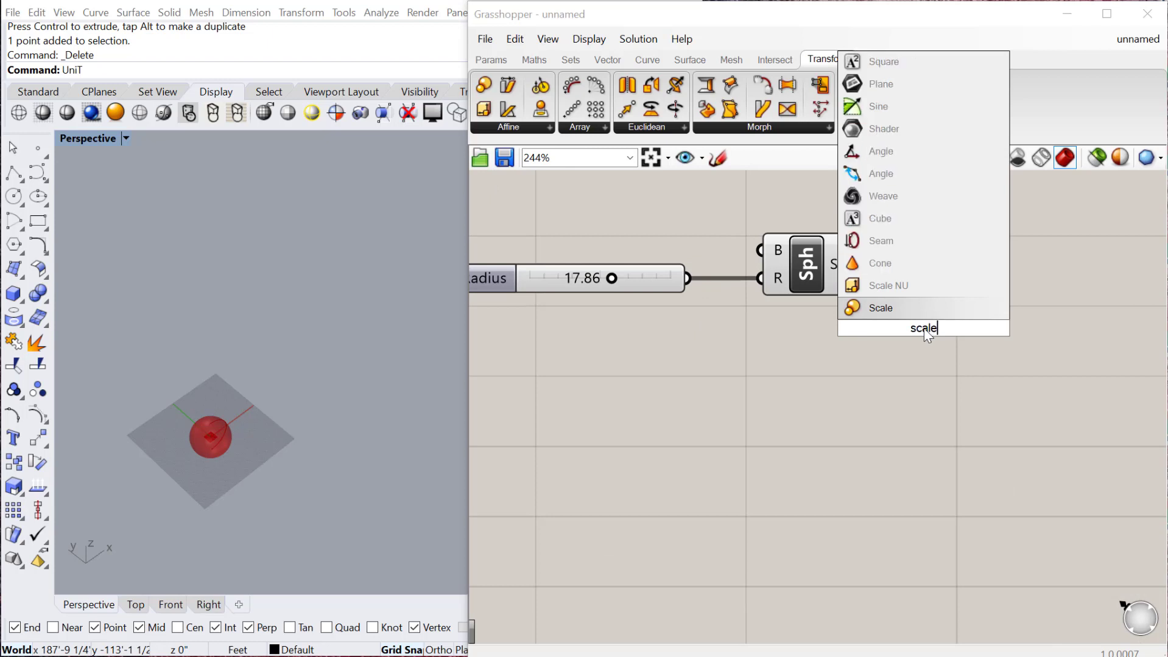
left_click(883, 308)
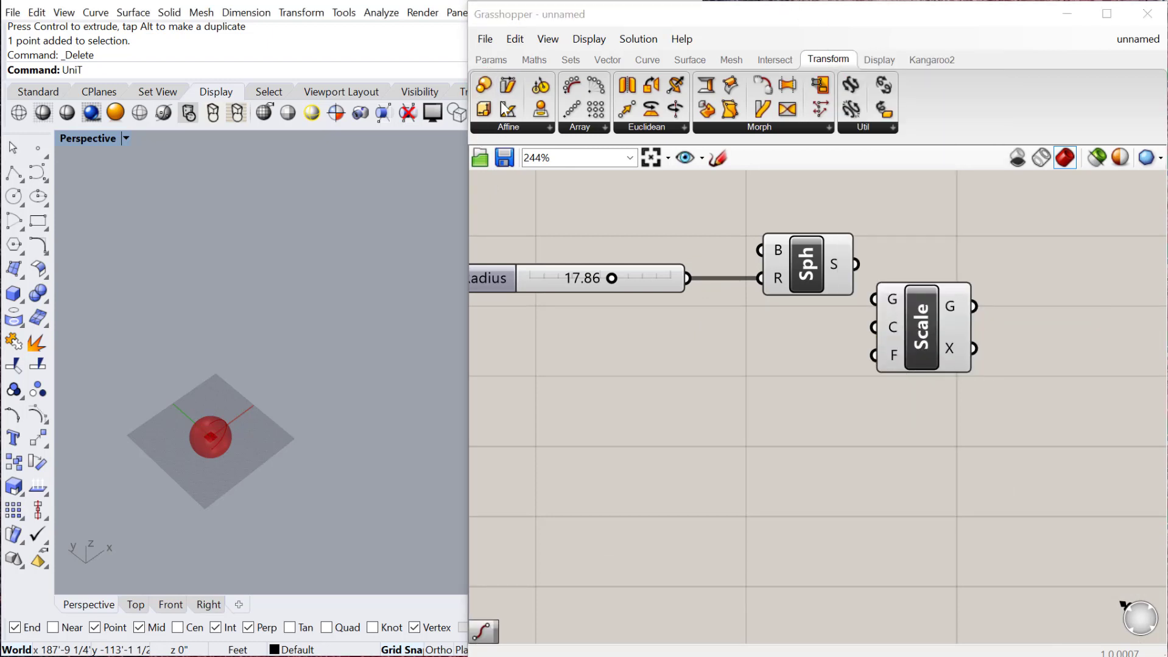
Add a Scale NU component below the Scale component.
left_click(508, 127)
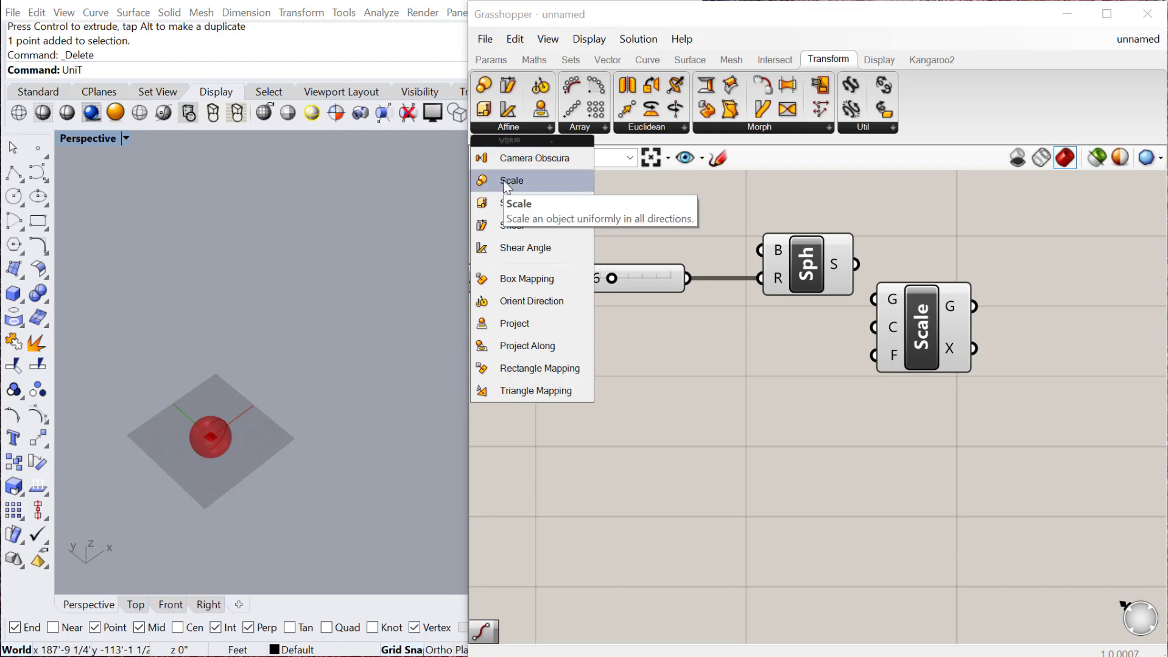
left_click(540, 203)
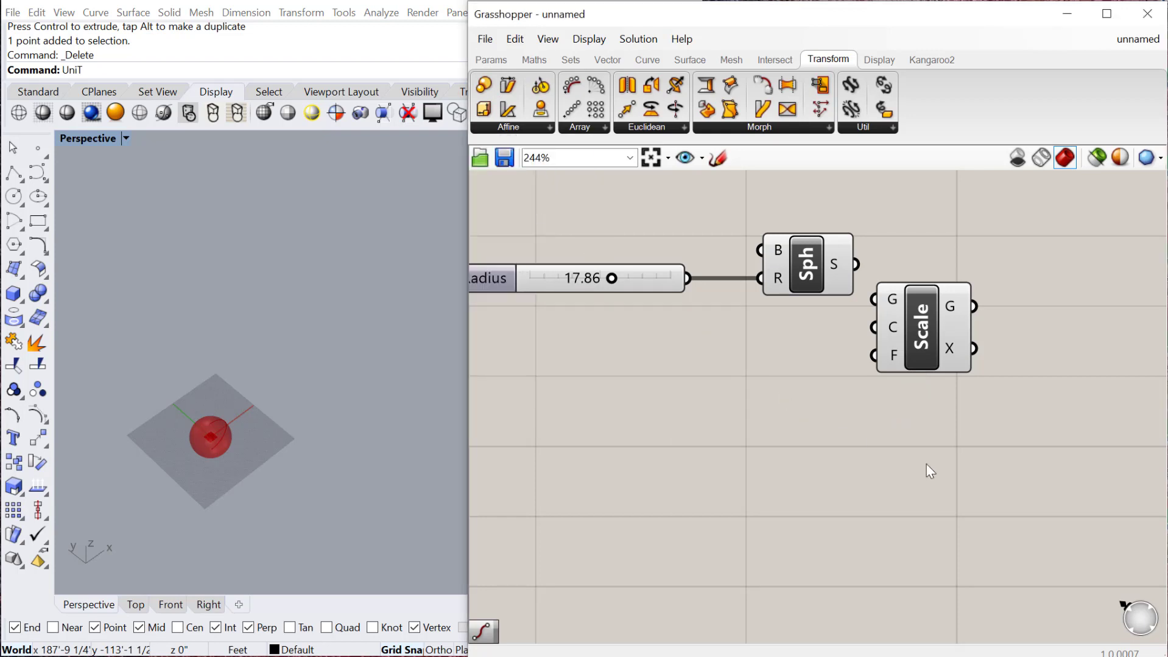
left_click(926, 465)
left_click(523, 129)
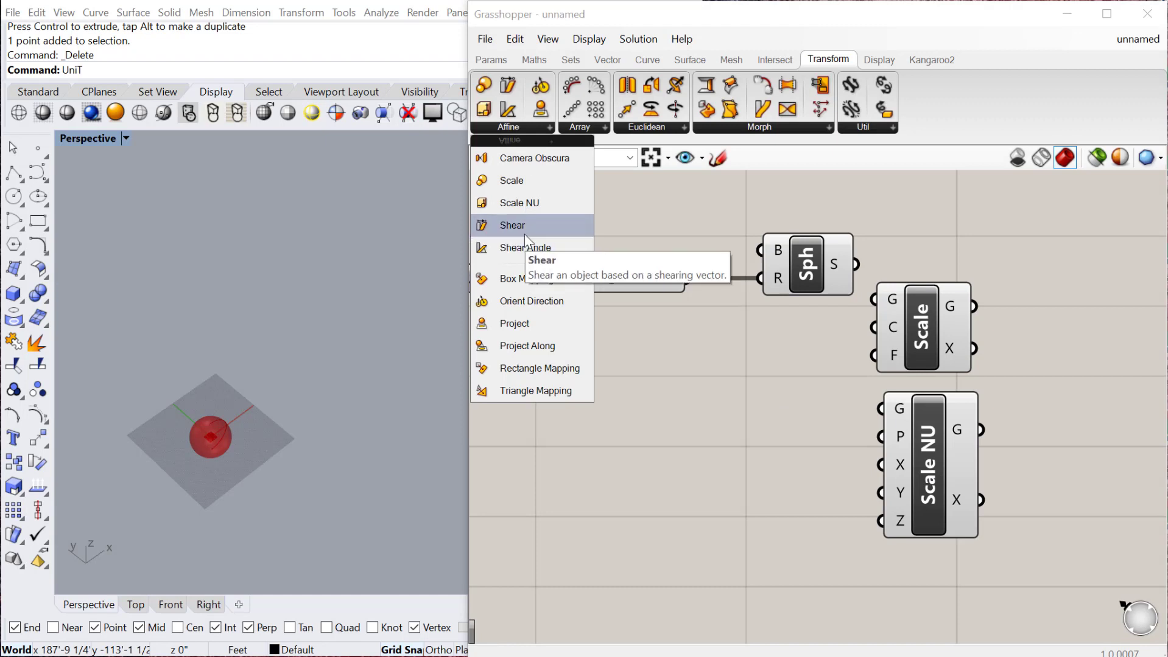
left_click(767, 465)
Connect the sphere output to the Scale component's G input and move Scale NU farther down to free up space.
left_click_drag(922, 350, 957, 337)
right_click_drag(912, 324, 818, 337)
left_click_drag(795, 291, 947, 304)
left_click_drag(846, 461, 886, 519)
mouse_move(928, 322)
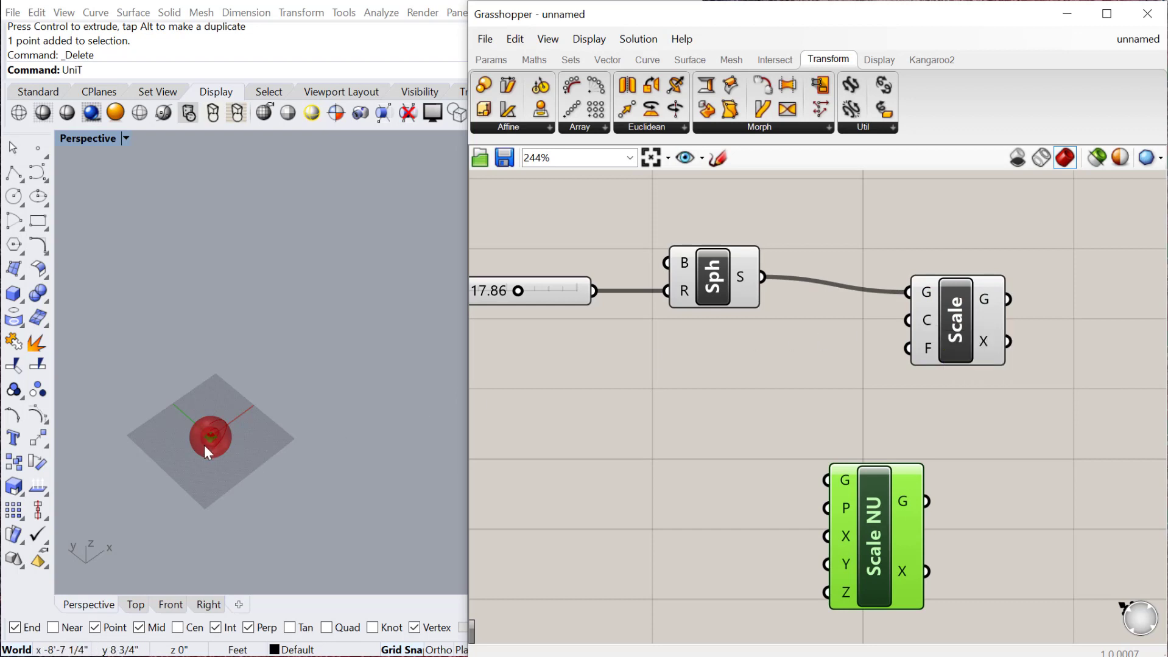
Add an Area component fed by the sphere, connect its C output to the Scale component's C input, and space the components apart.
scroll(204, 445, "up", 5)
double_click(693, 399)
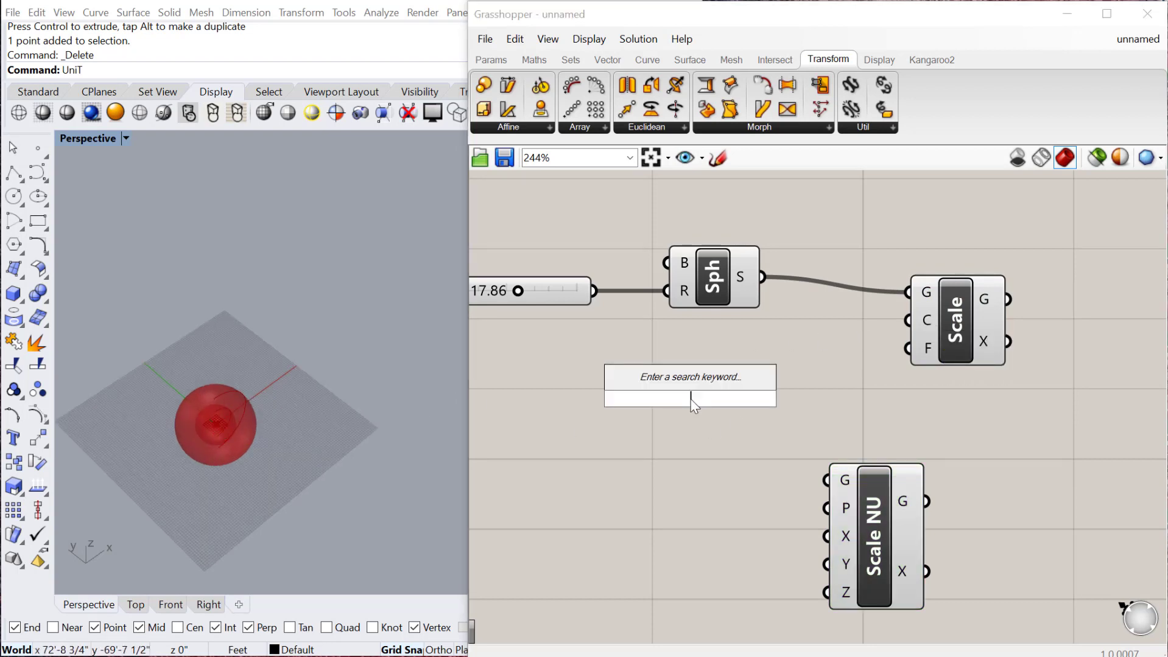
type("area")
left_click(657, 382)
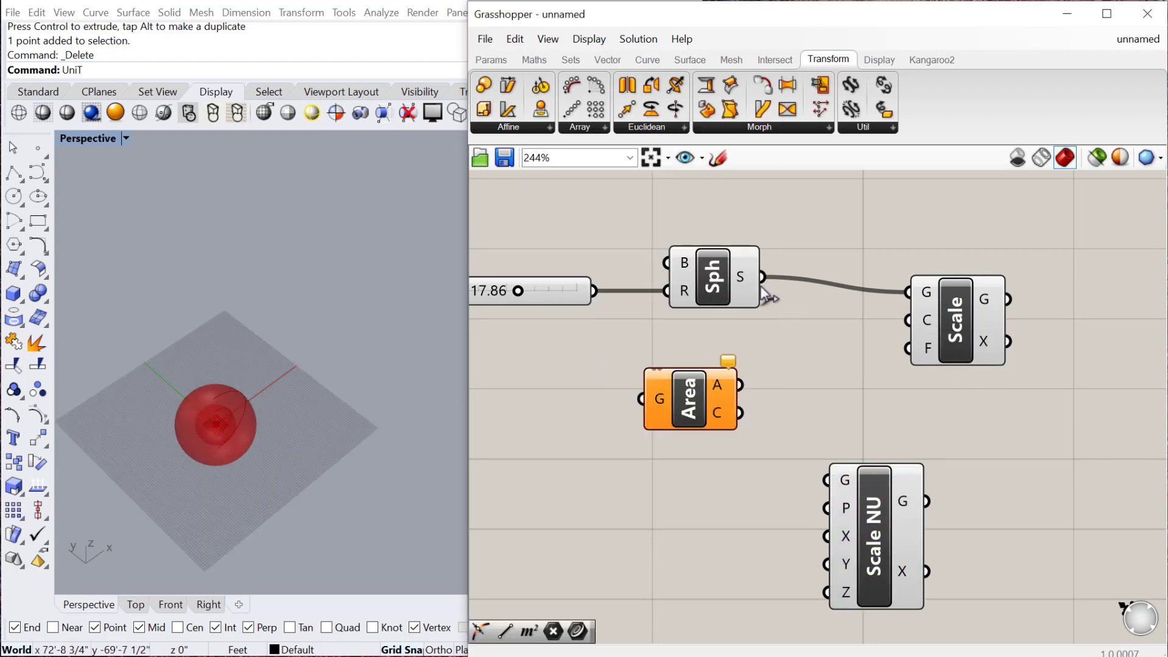
left_click_drag(763, 291, 640, 398)
left_click_drag(740, 414, 907, 321)
left_click_drag(748, 390, 901, 364)
left_click_drag(948, 333, 1061, 333)
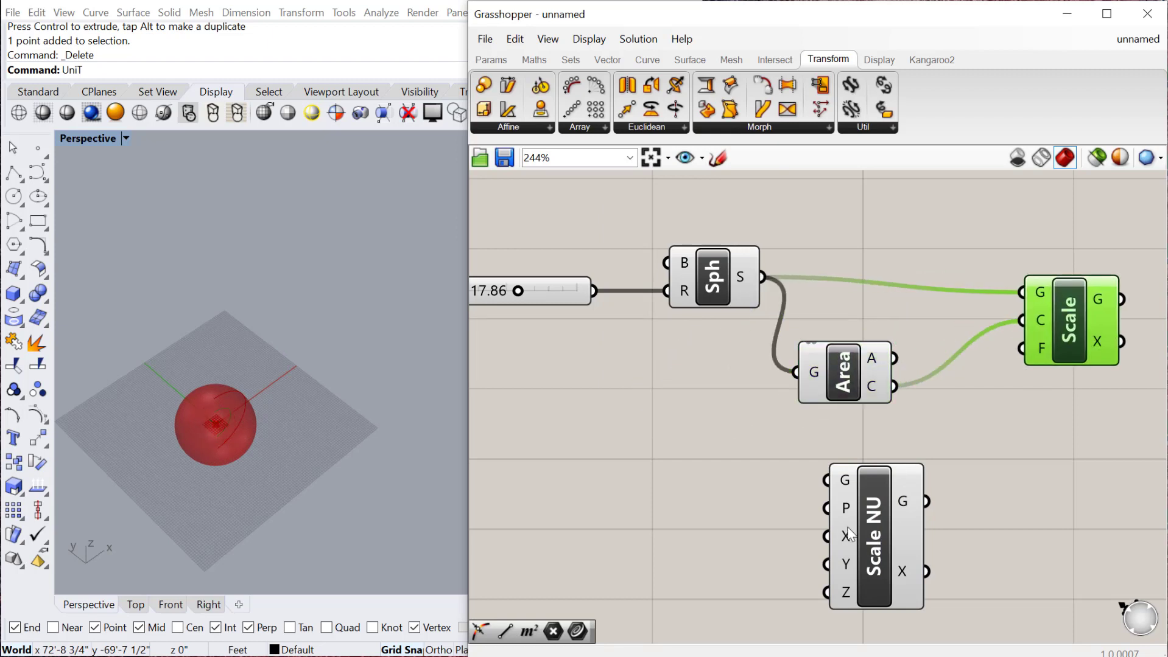
Shift Scale NU aside and add a number slider ranging from 1 to 2.00 below the Area component.
right_click_drag(846, 533, 829, 458)
left_click_drag(861, 495, 915, 540)
left_click(694, 406)
double_click(695, 406)
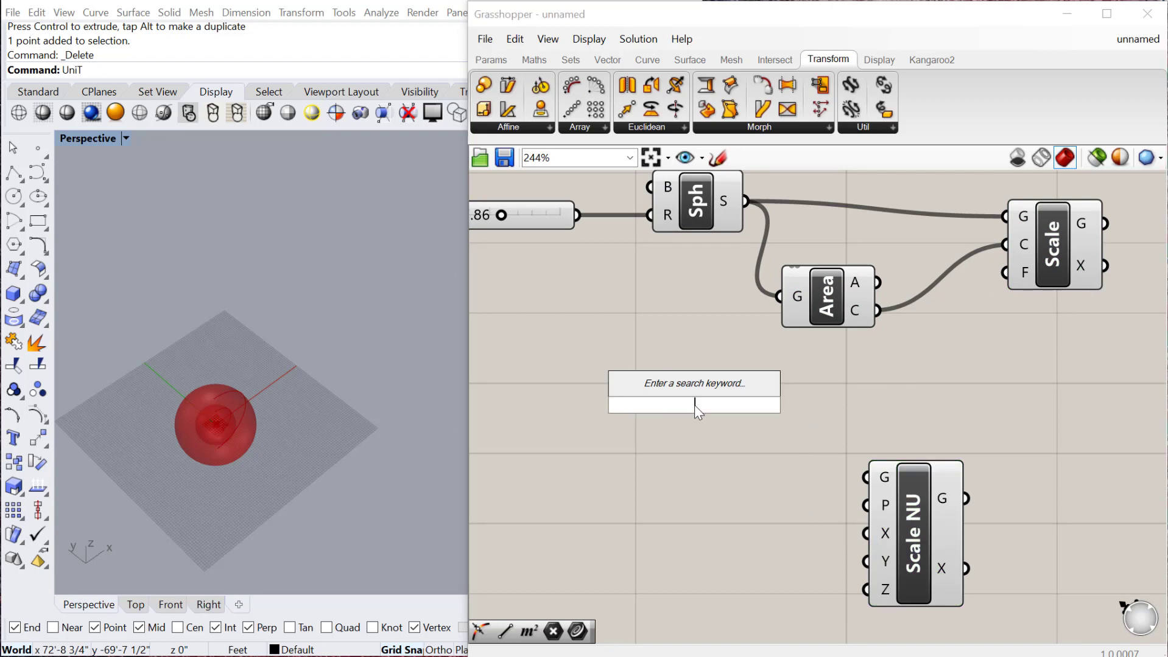
type("1")
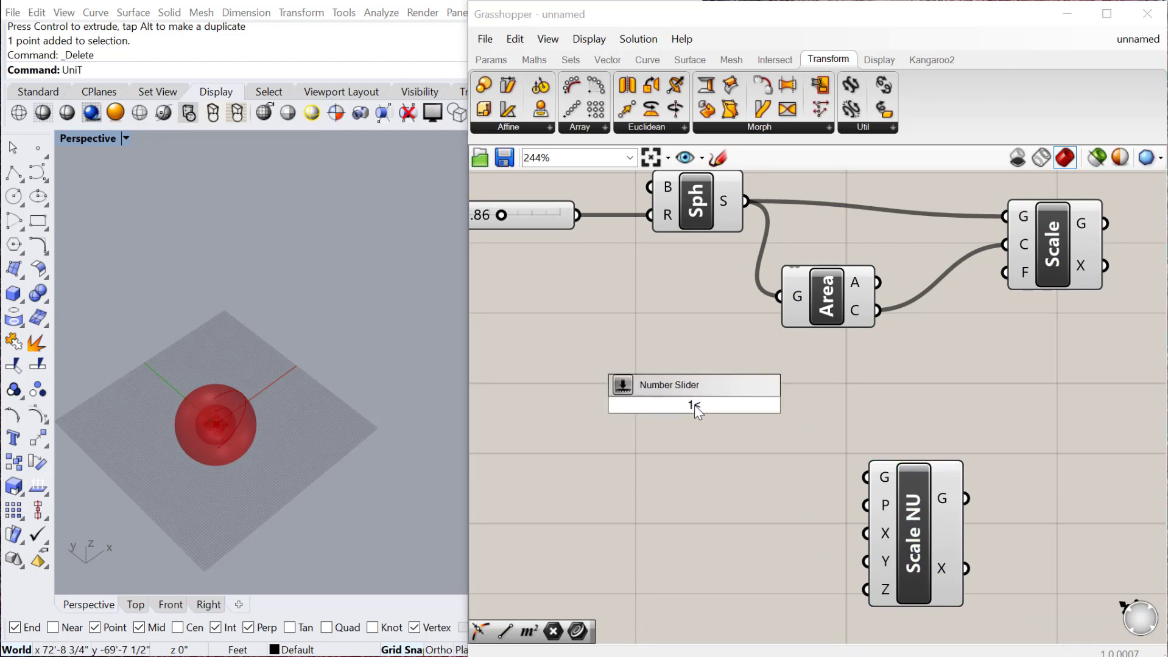
type("<2.00")
key("Return")
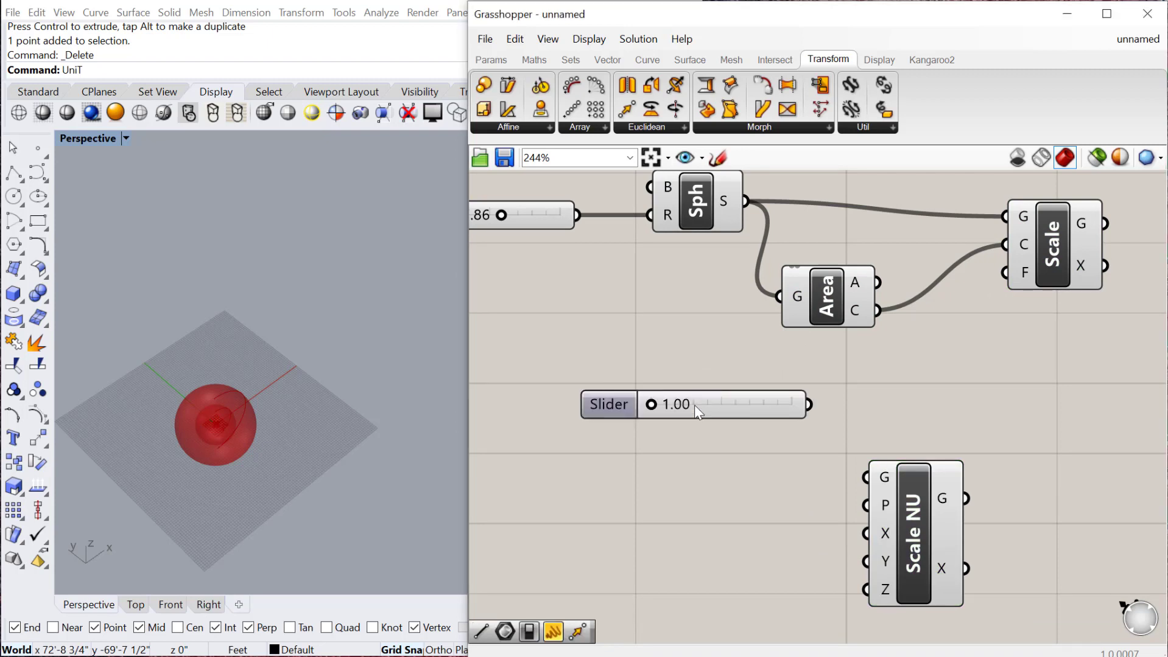
Connect the new slider to the Scale component's factor input F and set it to 1.28.
left_click_drag(805, 406, 1004, 273)
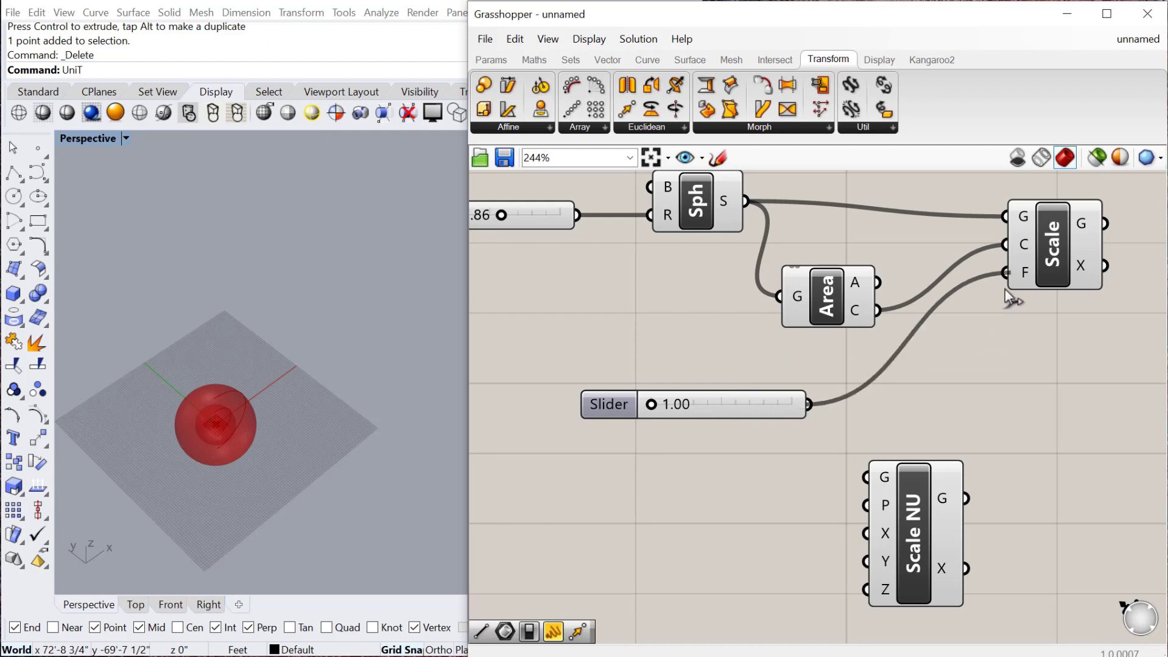
mouse_move(709, 401)
left_mouse_down()
mouse_move(860, 399)
mouse_move(697, 401)
mouse_move(719, 412)
left_mouse_up()
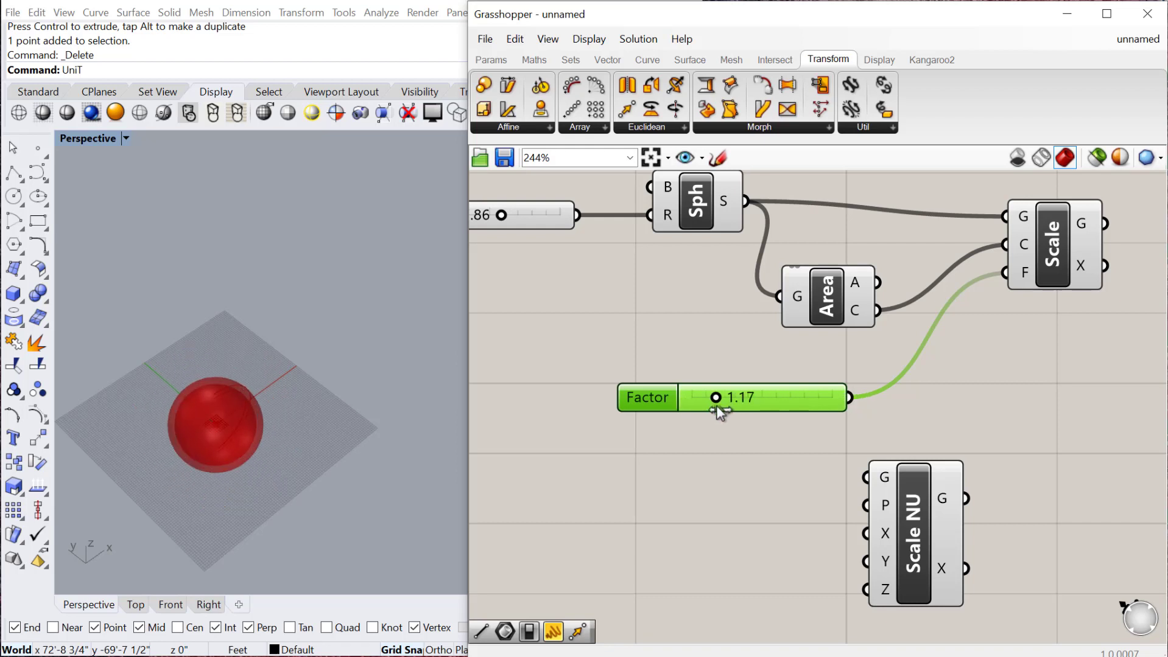
left_click_drag(719, 412, 735, 413)
Copy the Factor slider, place the copy beneath it, and move both sliders down beside Scale NU.
right_click_drag(864, 435, 772, 405)
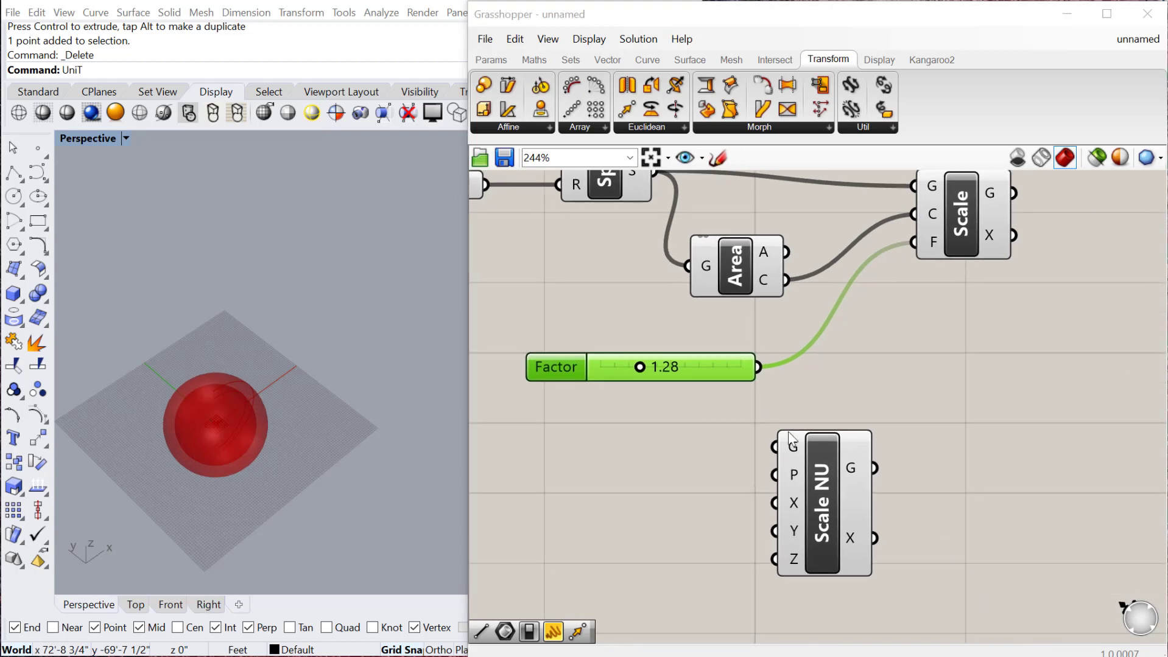
scroll(768, 440, "down", 2)
left_click_drag(796, 479, 847, 476)
scroll(772, 475, "up", 2)
left_click_drag(694, 357, 676, 441)
key("ctrl+c")
key("ctrl+v")
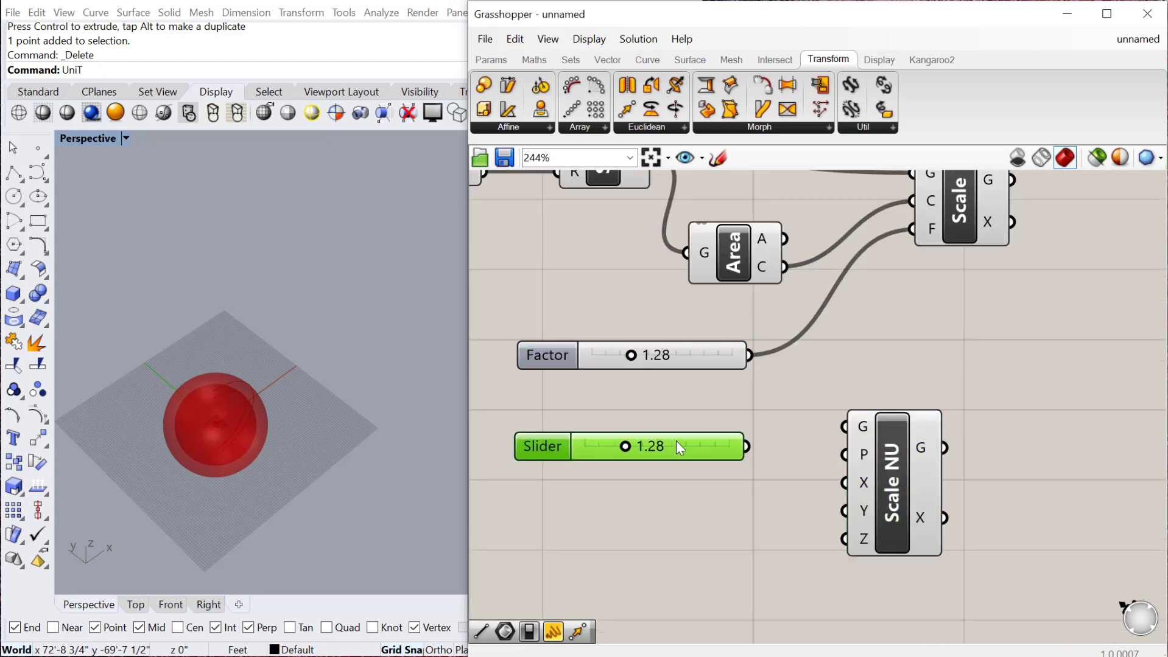
left_click_drag(719, 537, 517, 341)
left_click_drag(680, 358, 679, 445)
Connect the sphere output to Scale NU's G input and the Area component's C output to its P input.
left_click(891, 469)
left_click(699, 339)
scroll(699, 338, "down", 2)
left_click_drag(666, 207, 819, 400)
left_click_drag(852, 438, 884, 417)
left_click_drag(761, 287, 851, 399)
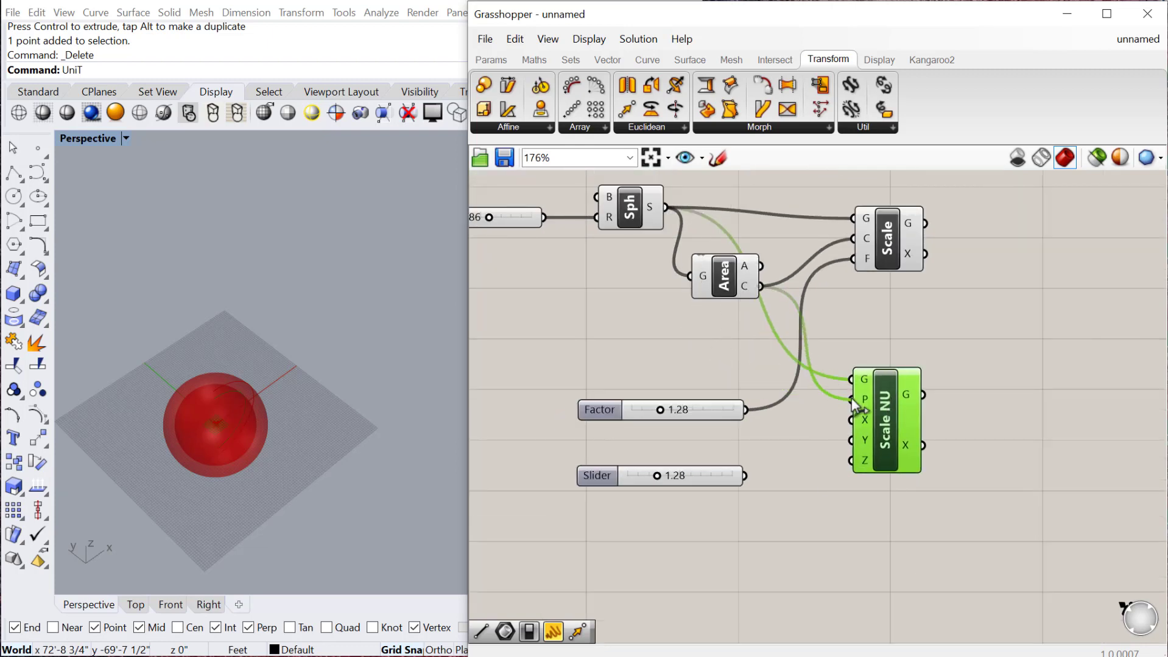
Delete the uniform Scale component.
scroll(851, 399, "up", 1)
left_click(922, 213)
key("Delete")
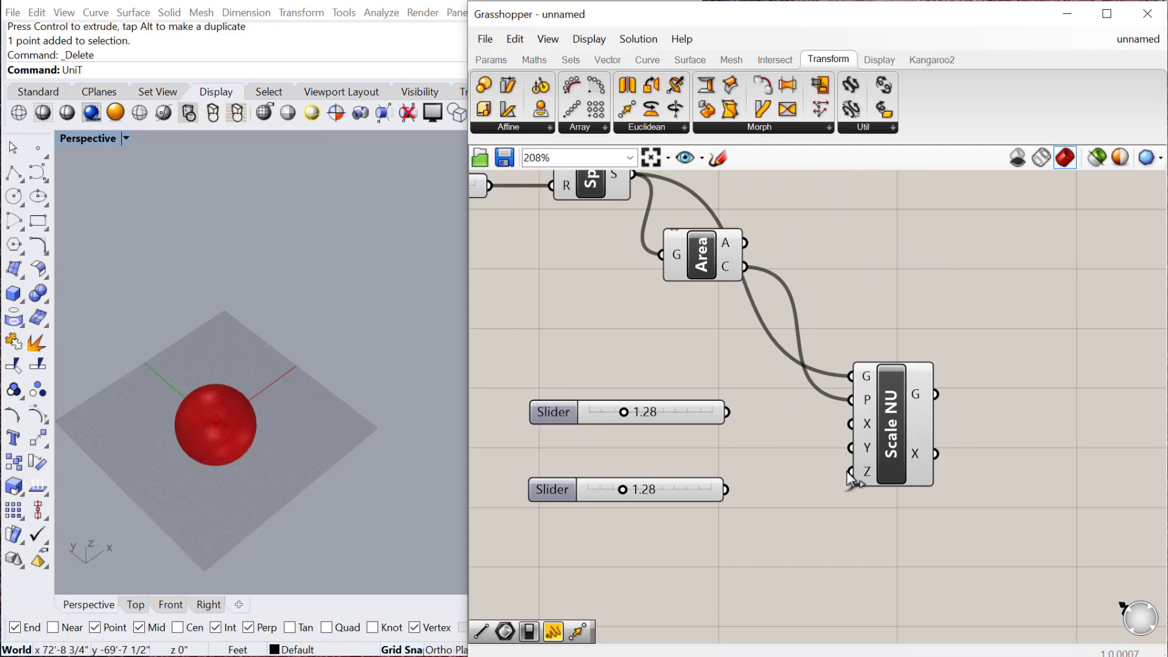
Wire the two sliders to Scale NU's X and Y inputs and a third slider copy to Z, with Scale X at 1.58.
left_click_drag(735, 413, 851, 425)
left_click_drag(726, 490, 851, 448)
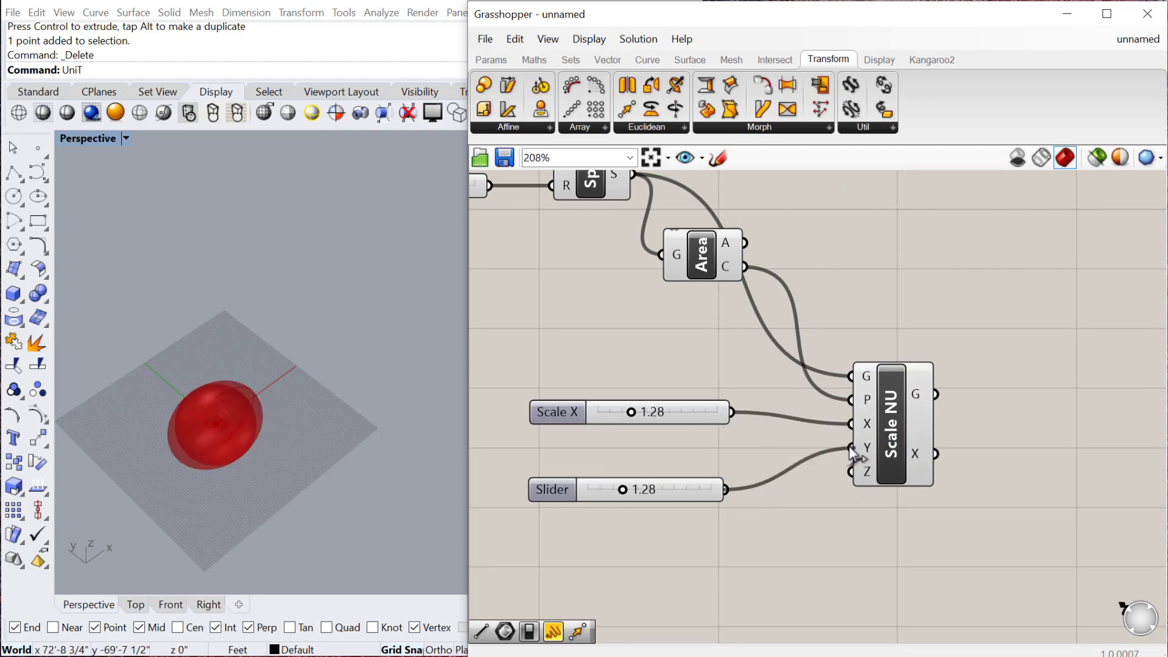
left_click_drag(698, 487, 851, 471, "alt")
left_click_drag(634, 411, 668, 411)
Turn off the preview of the original Sphere component so only the scaled geometry is displayed.
left_click(692, 260)
left_click(627, 282)
right_click_drag(626, 281, 640, 320)
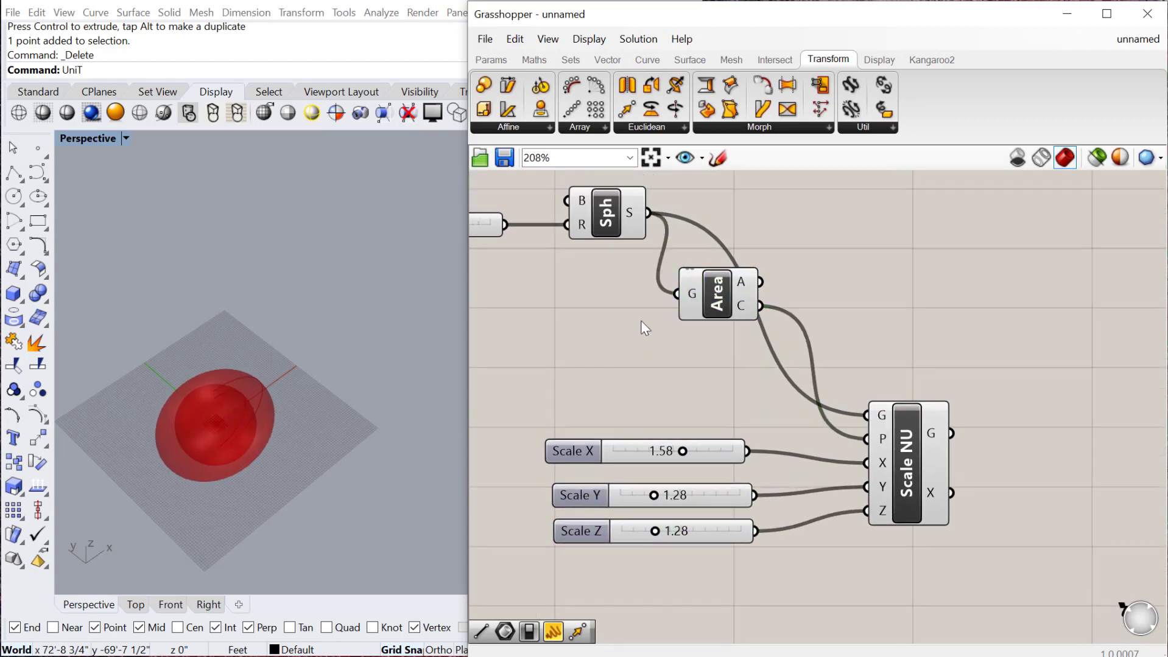
left_click_drag(641, 321, 591, 219)
right_click(683, 214)
left_click(718, 239)
right_click_drag(661, 358, 678, 324)
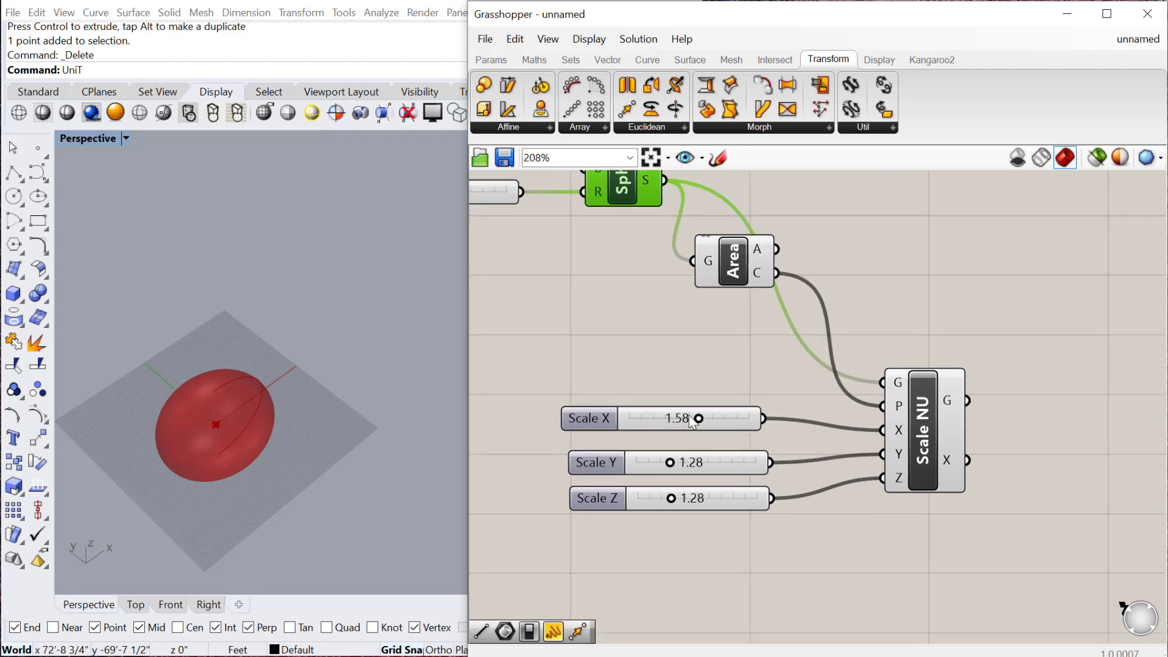
Set the Scale X slider to 1.70, Scale Y to 1.03 and Scale Z to 1.14.
mouse_move(697, 418)
left_mouse_down()
mouse_move(646, 418)
mouse_move(712, 418)
left_mouse_up()
left_click_drag(669, 463, 640, 463)
mouse_move(671, 498)
left_mouse_down()
mouse_move(681, 499)
mouse_move(654, 499)
left_mouse_up()
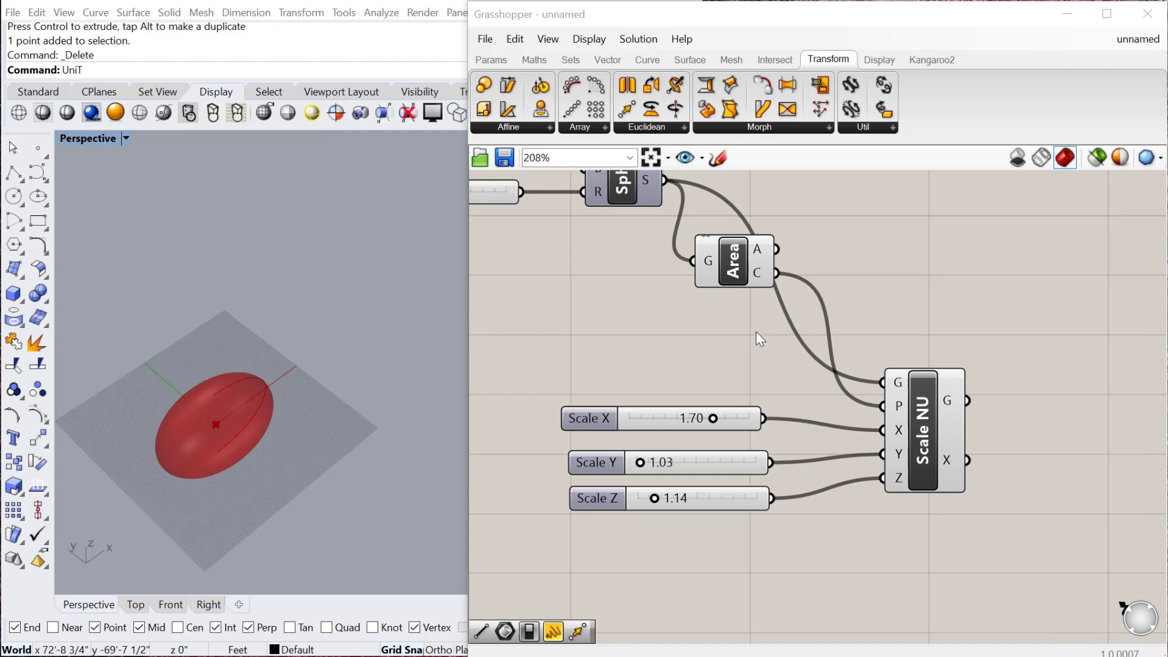
Add a Euclidean Rotate component below Scale NU and connect Scale NU's geometry output to its G input.
scroll(756, 368, "down", 2)
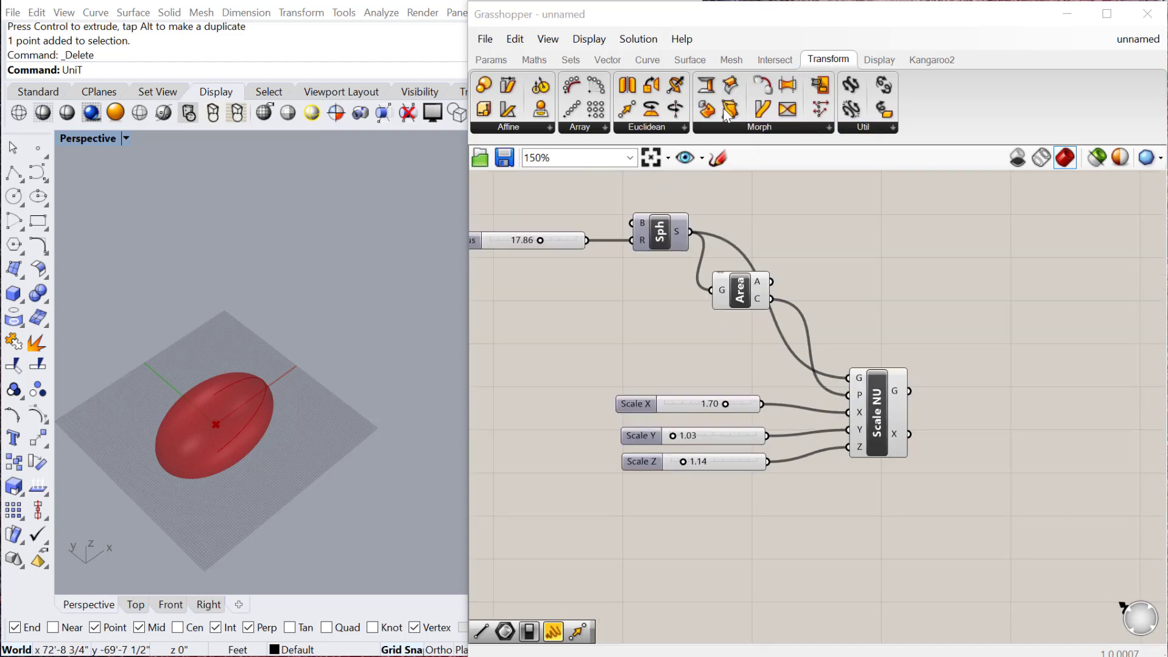
left_click(653, 129)
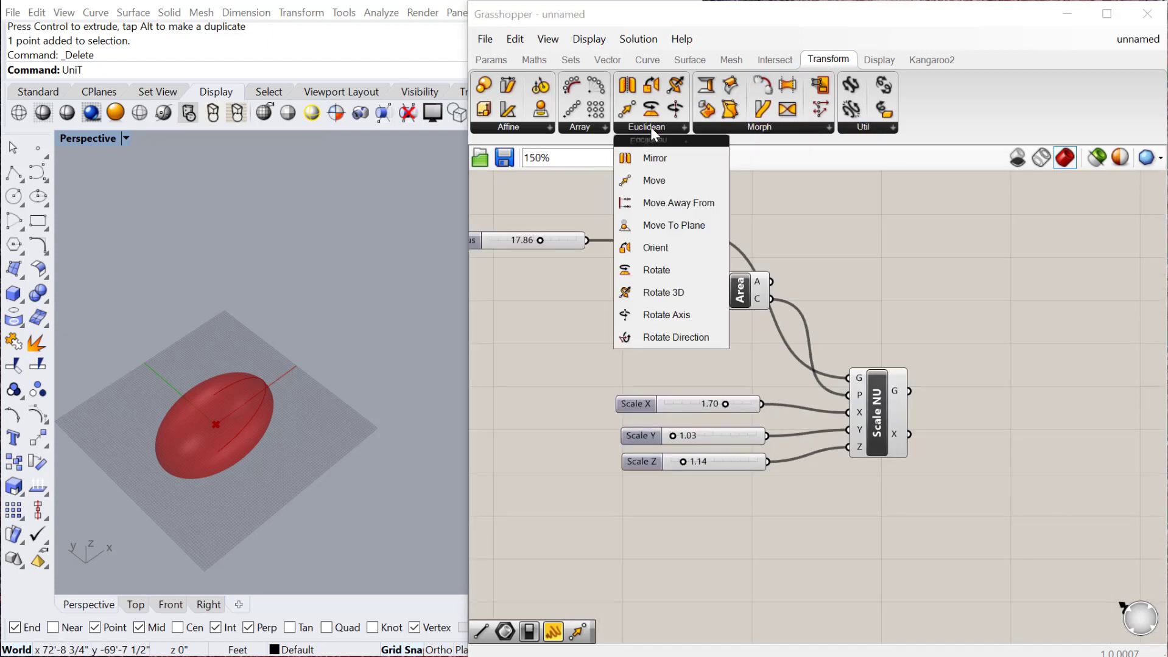
left_click(652, 267)
left_click(793, 550)
left_click_drag(780, 540, 917, 551)
left_click_drag(879, 428, 955, 534)
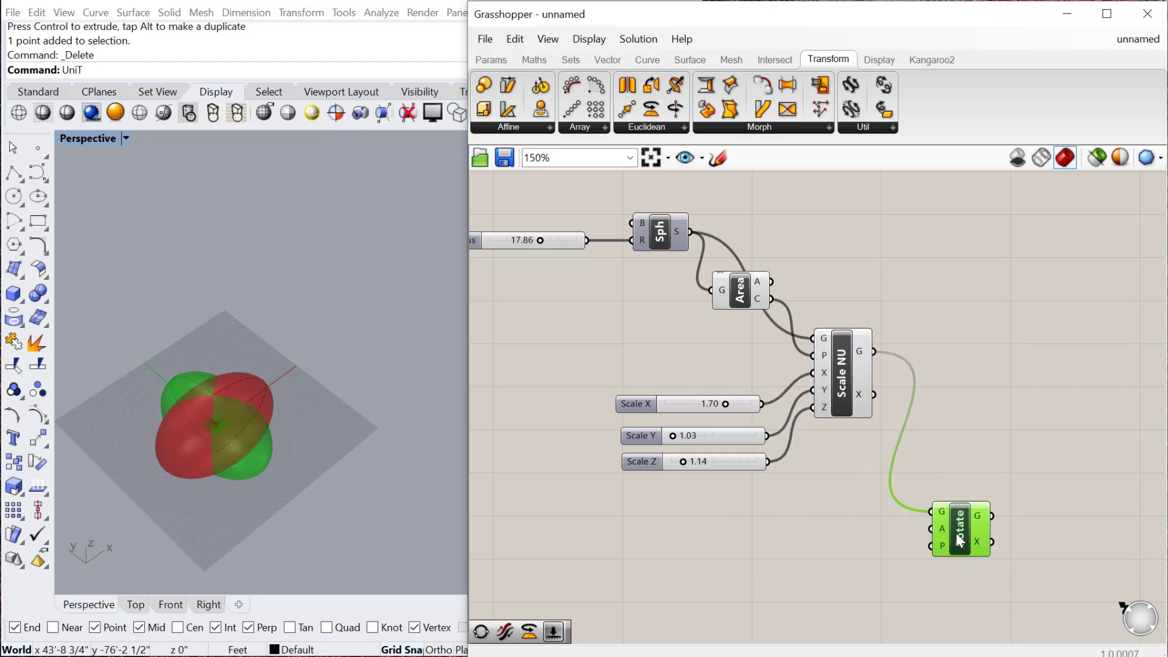
Create an integer slider with a minimum of 0 and connect it to the Rotate component's angle input A.
scroll(949, 534, "up", 3)
mouse_move(937, 525)
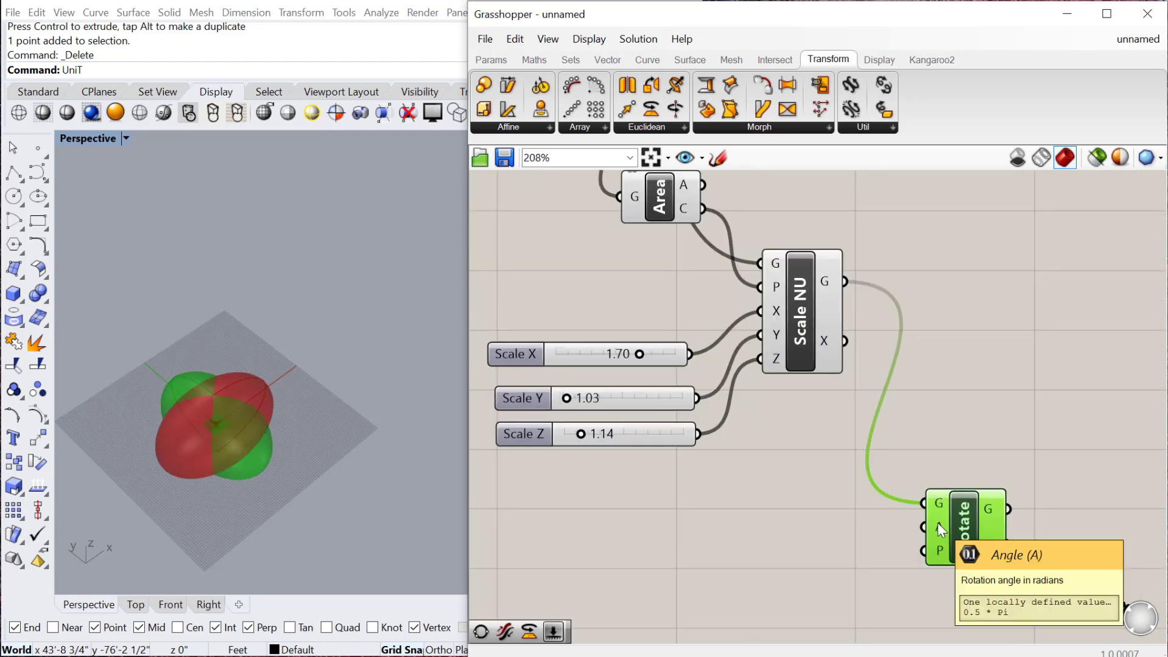
double_click(751, 516)
type("0")
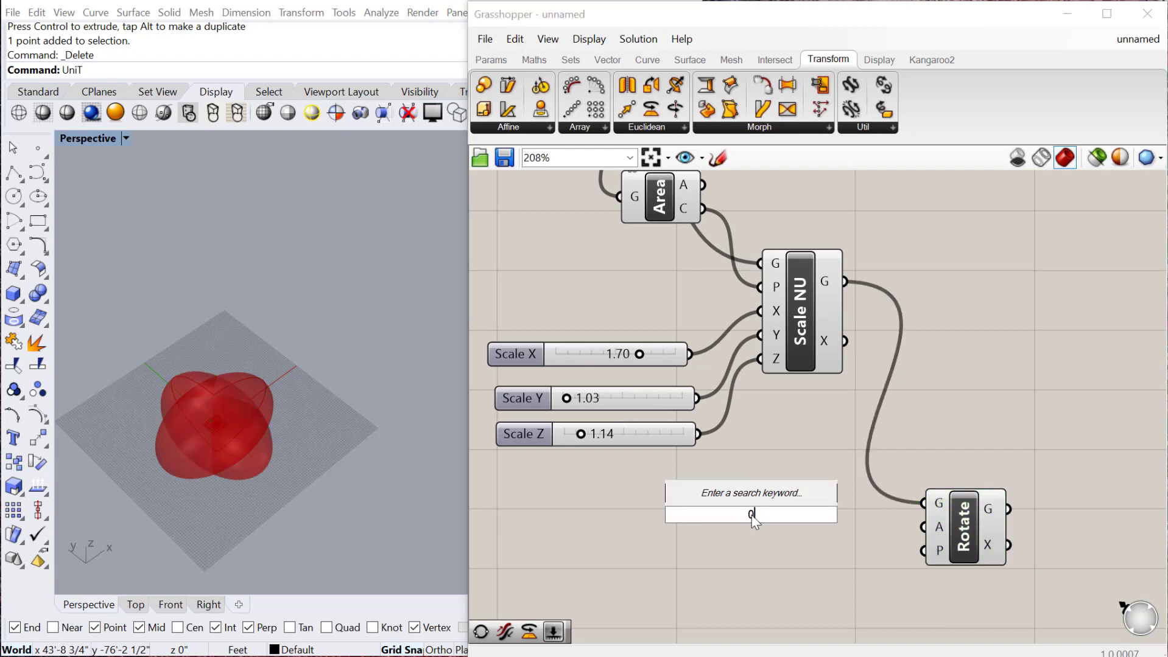
type("<10")
key("Return")
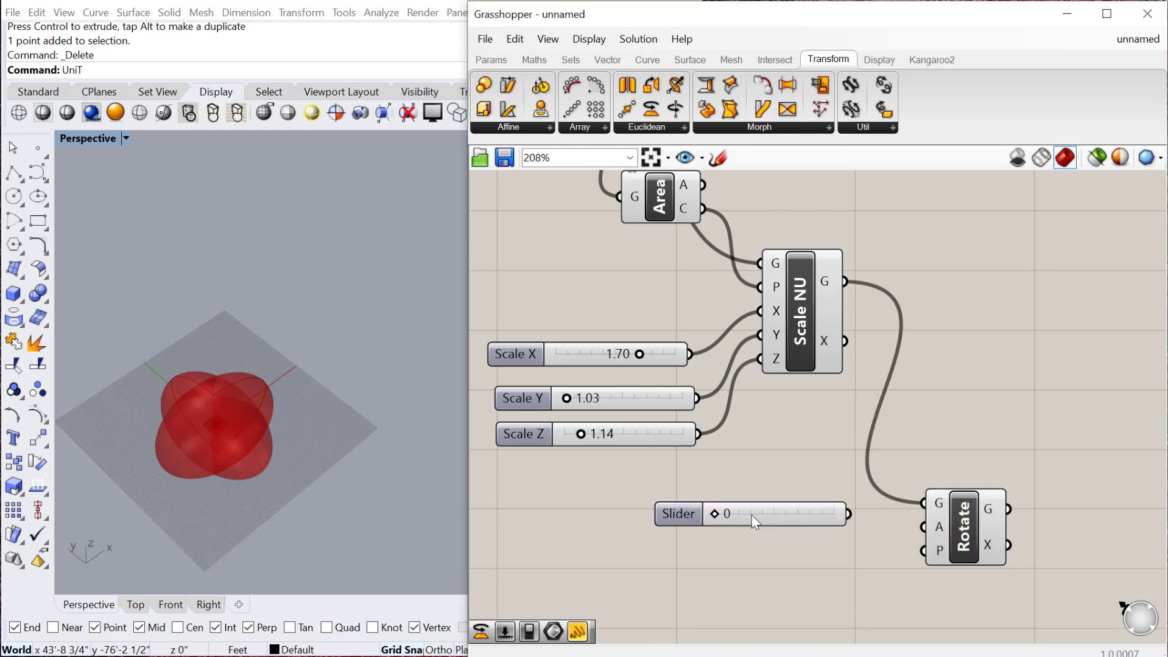
left_click_drag(849, 514, 924, 528)
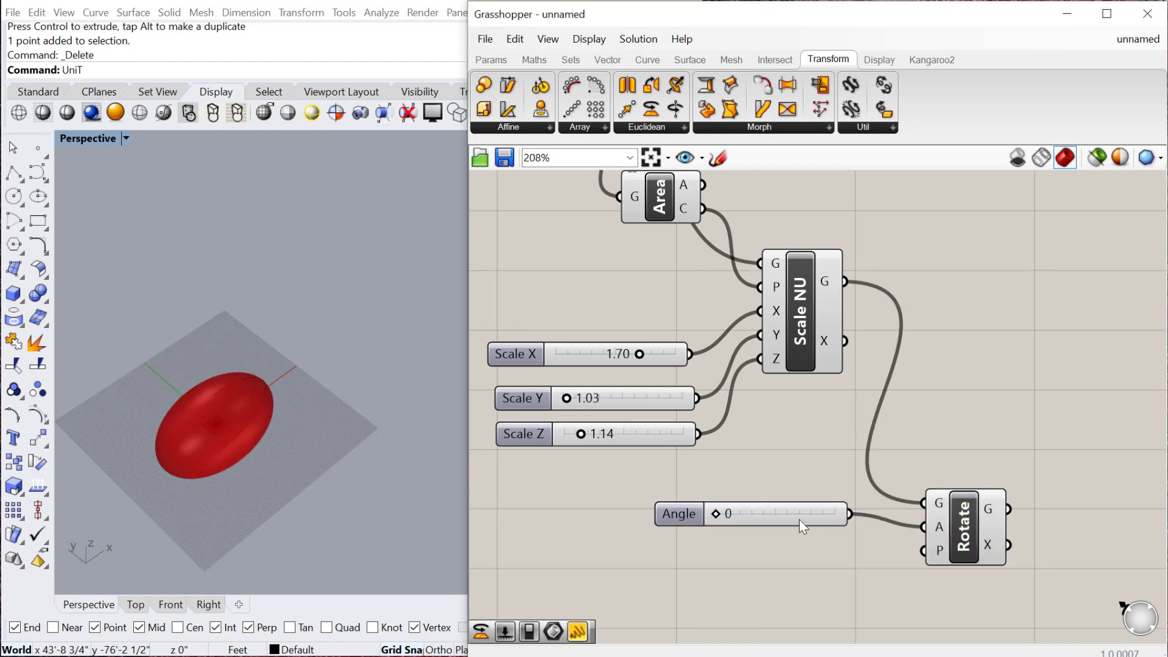
Set the Angle slider to 101 and switch the Rotate component's angle input A to degrees.
left_click_drag(799, 519, 784, 553)
left_click_drag(701, 551, 735, 552)
left_click_drag(932, 527, 949, 527)
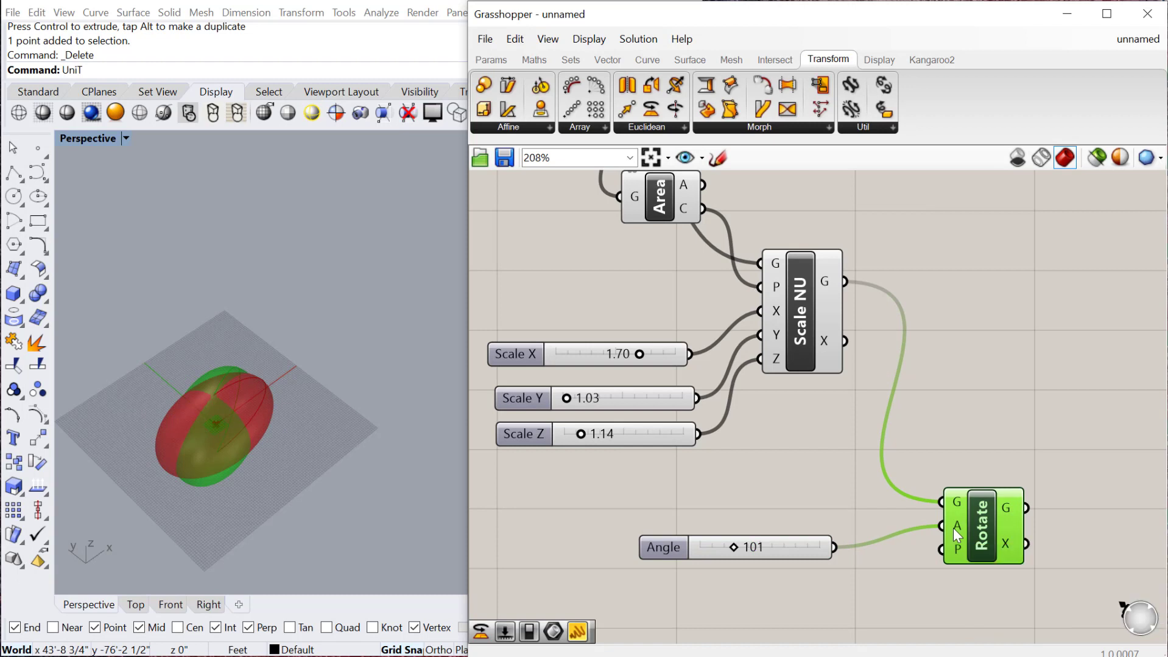
right_click(953, 529)
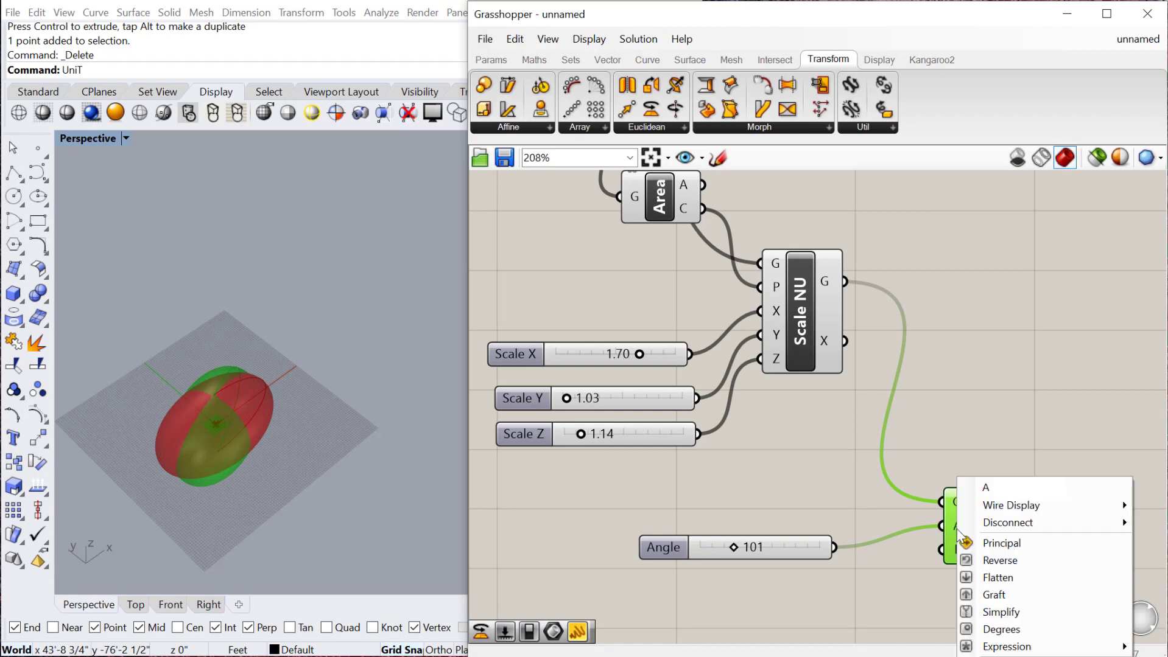
left_click(974, 629)
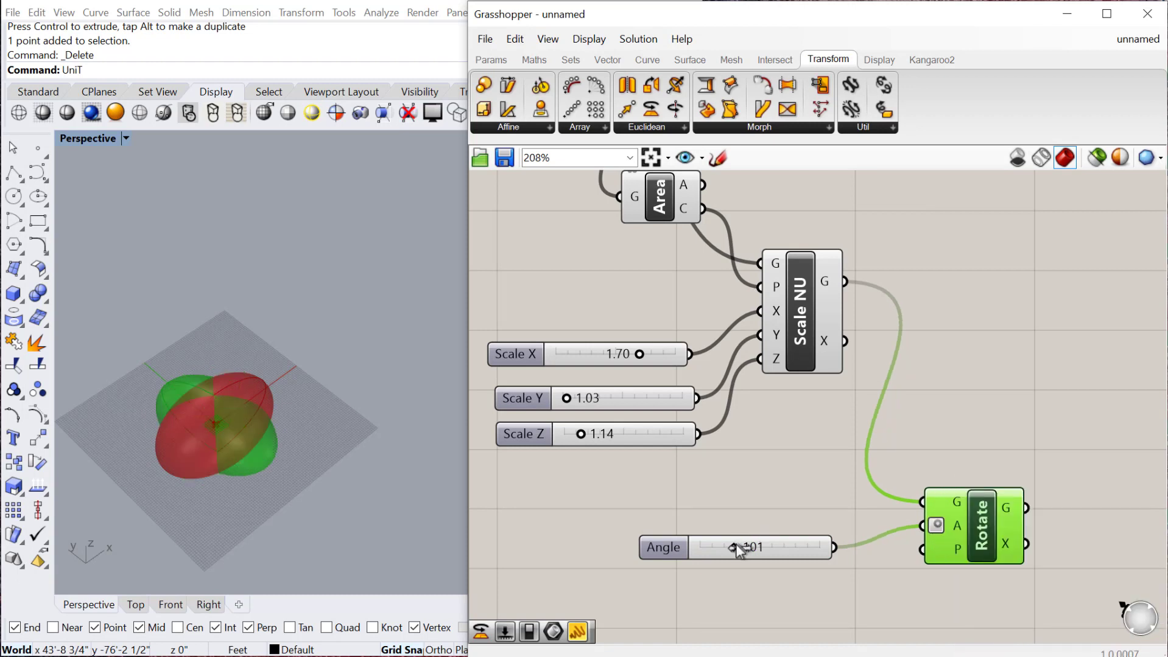